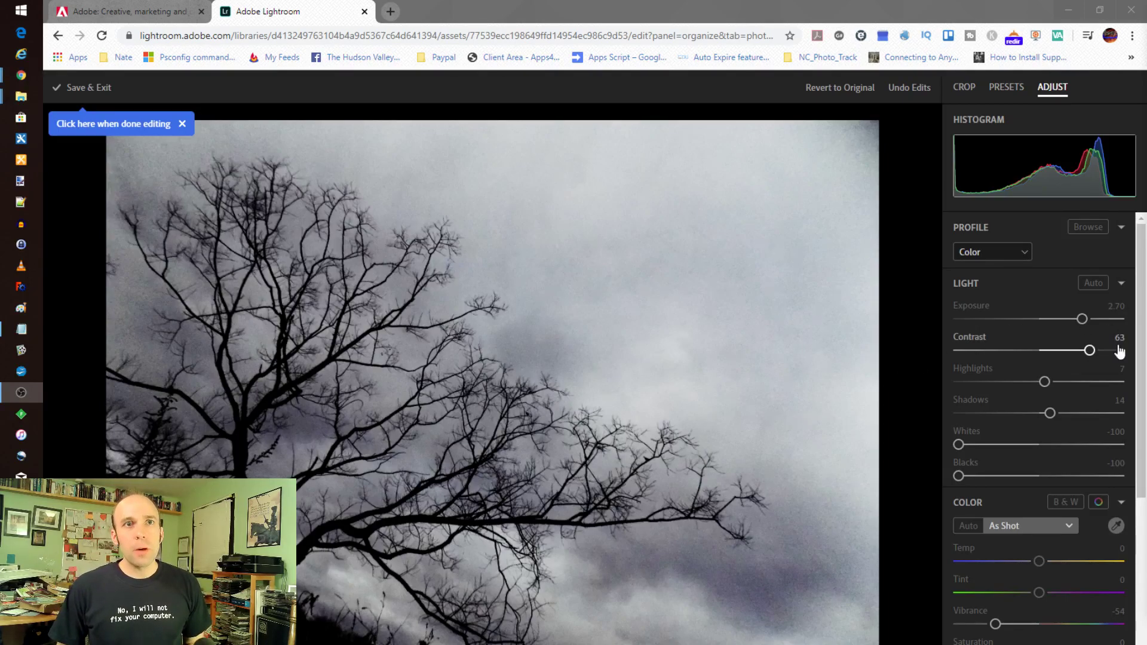
drag(1144, 356, 1143, 604)
scroll(1112, 325, up, 6)
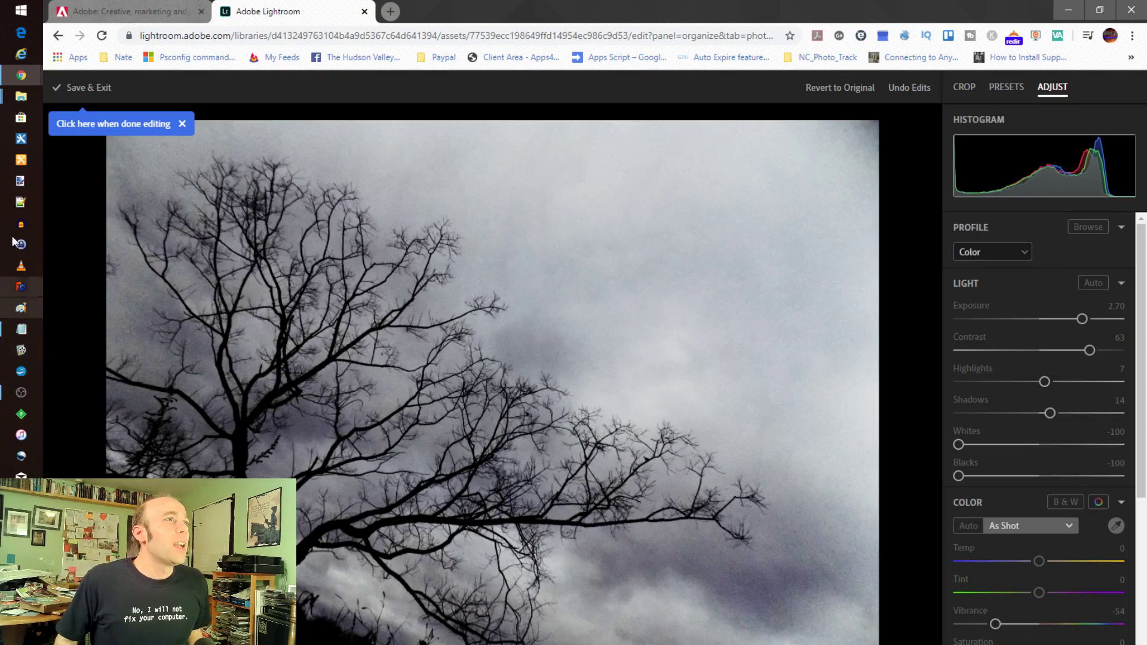
Show the Adobe_Warning.jpg screenshot of the Desktop App Usage notice in Photos.
click(34, 396)
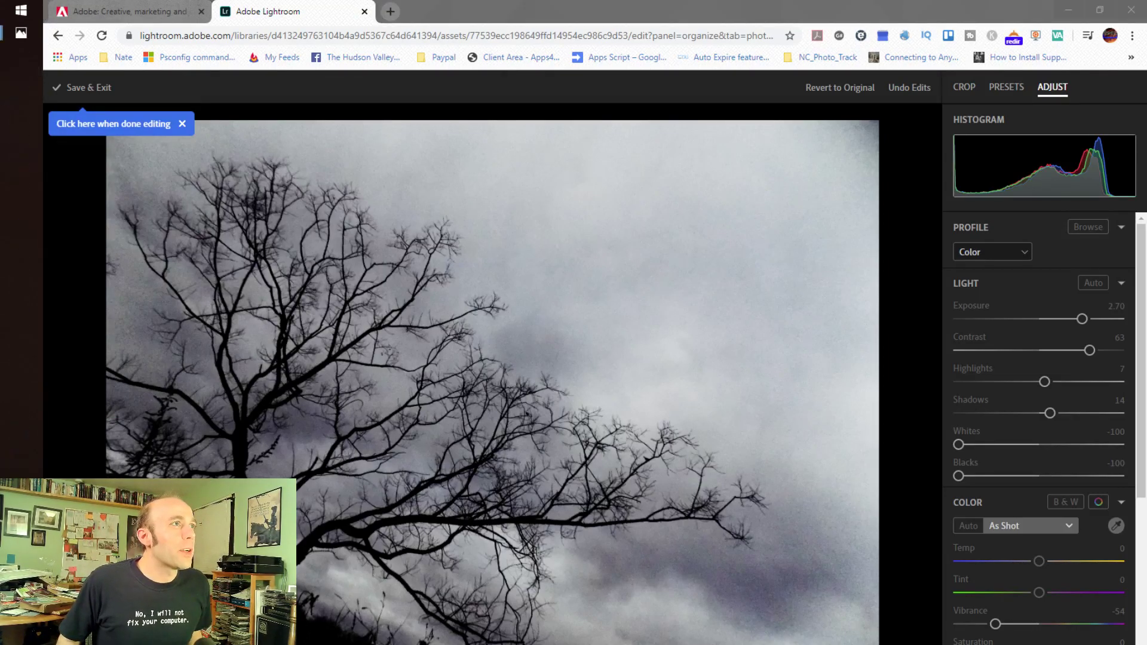
mouse_move(25, 40)
click(138, 59)
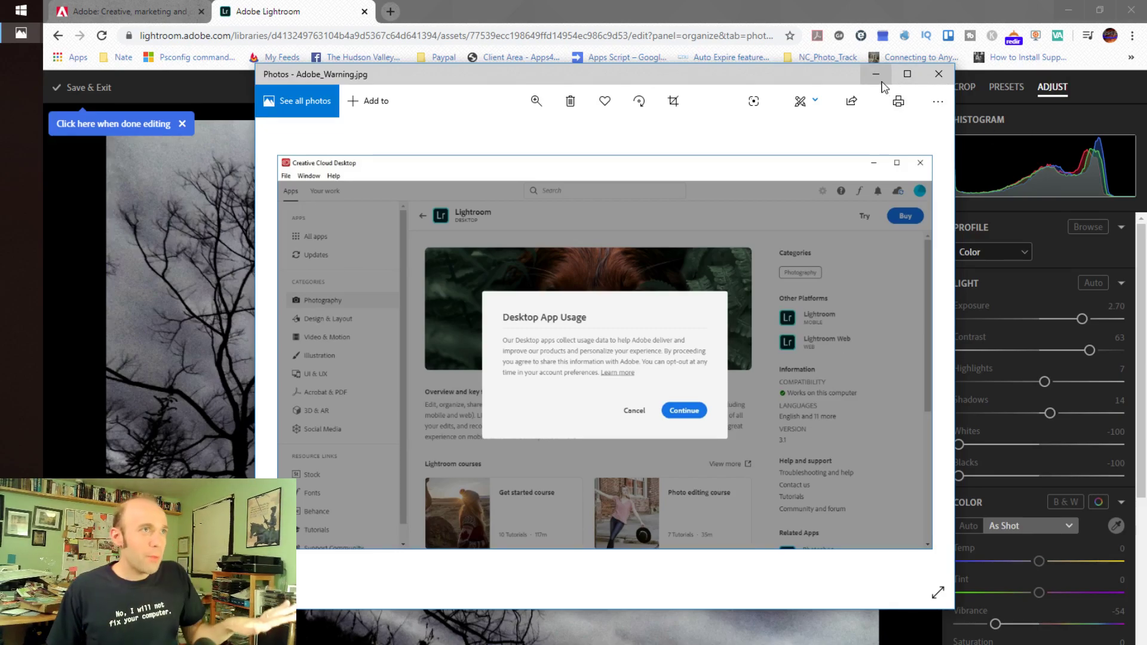
click(22, 36)
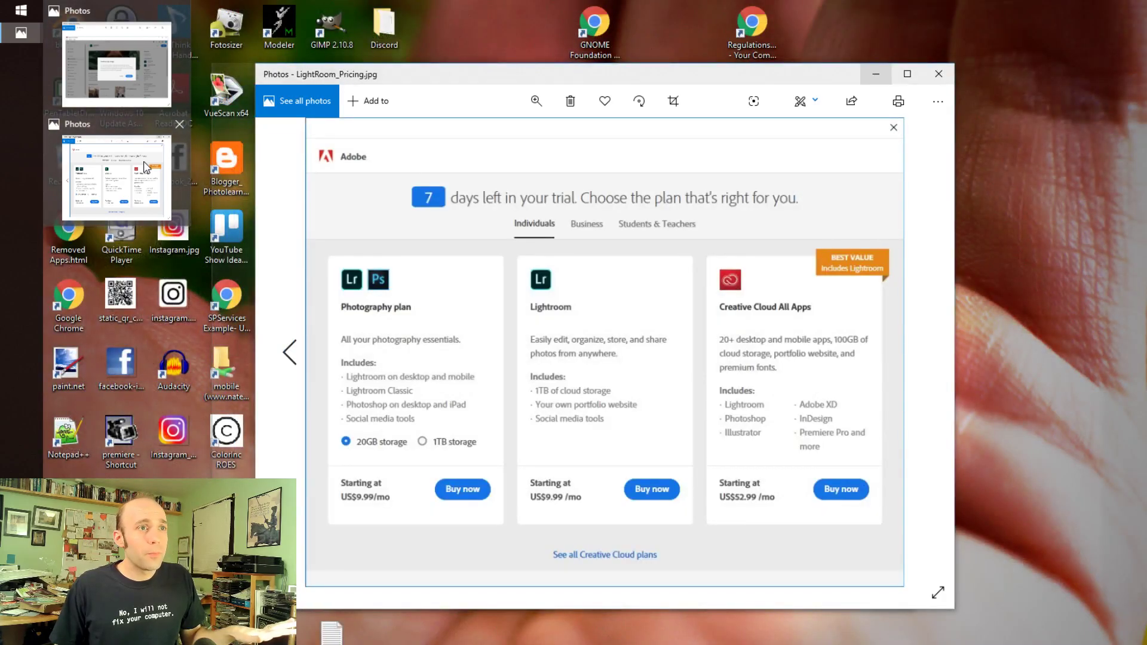
click(145, 167)
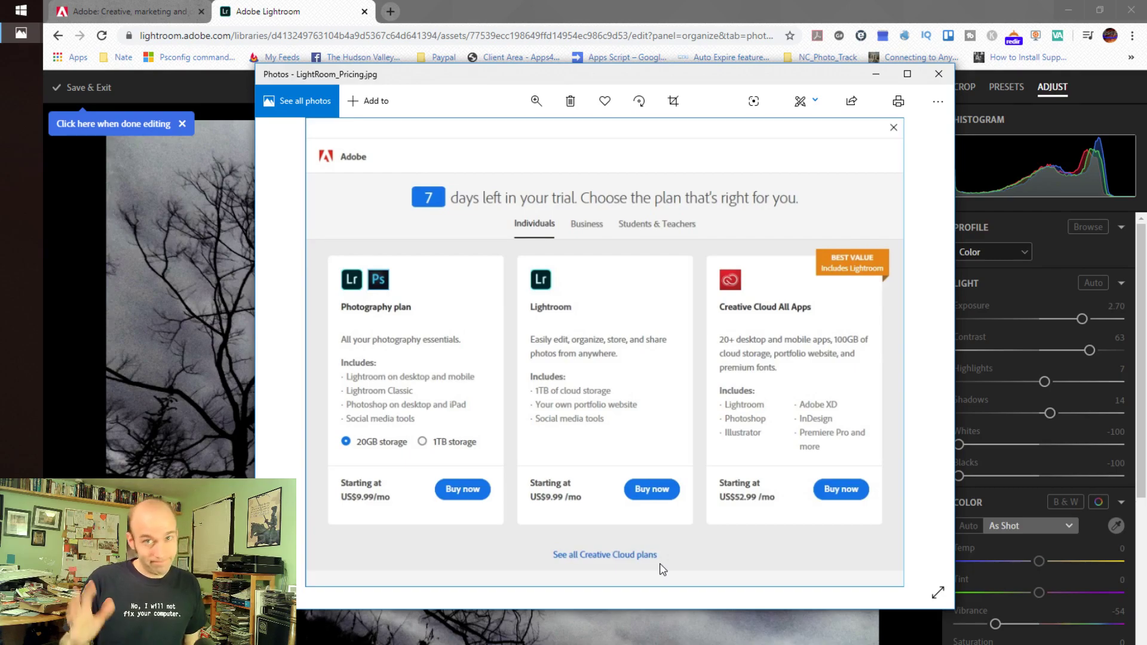
key(Right)
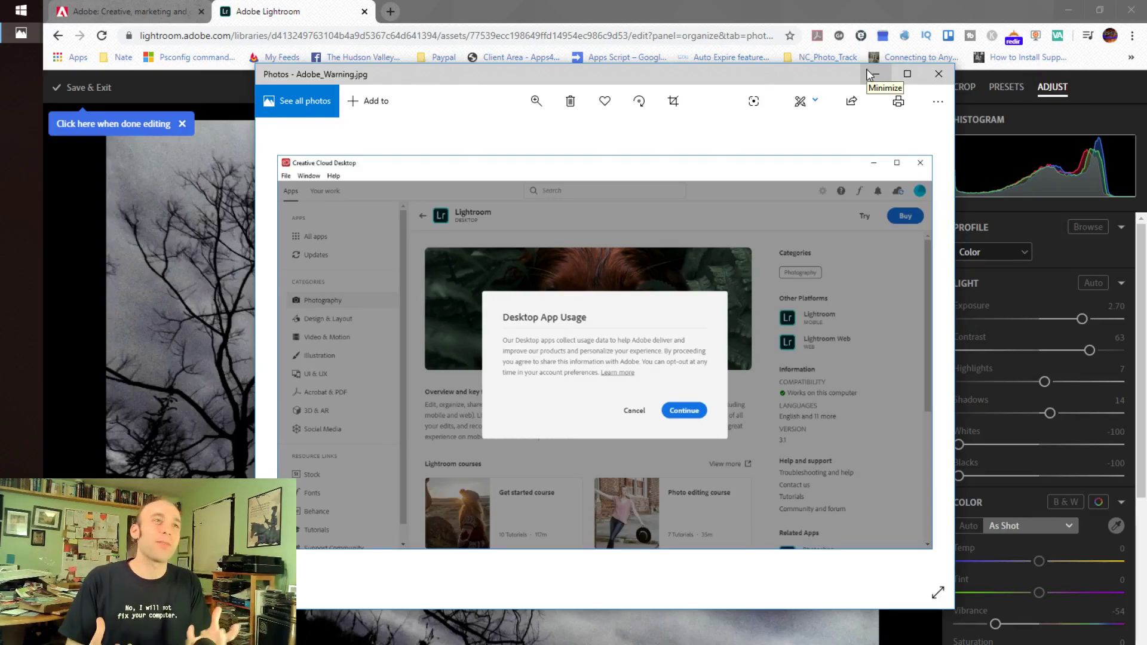
Minimize Photos and return to the Lightroom desktop app showing the tree photo.
click(874, 74)
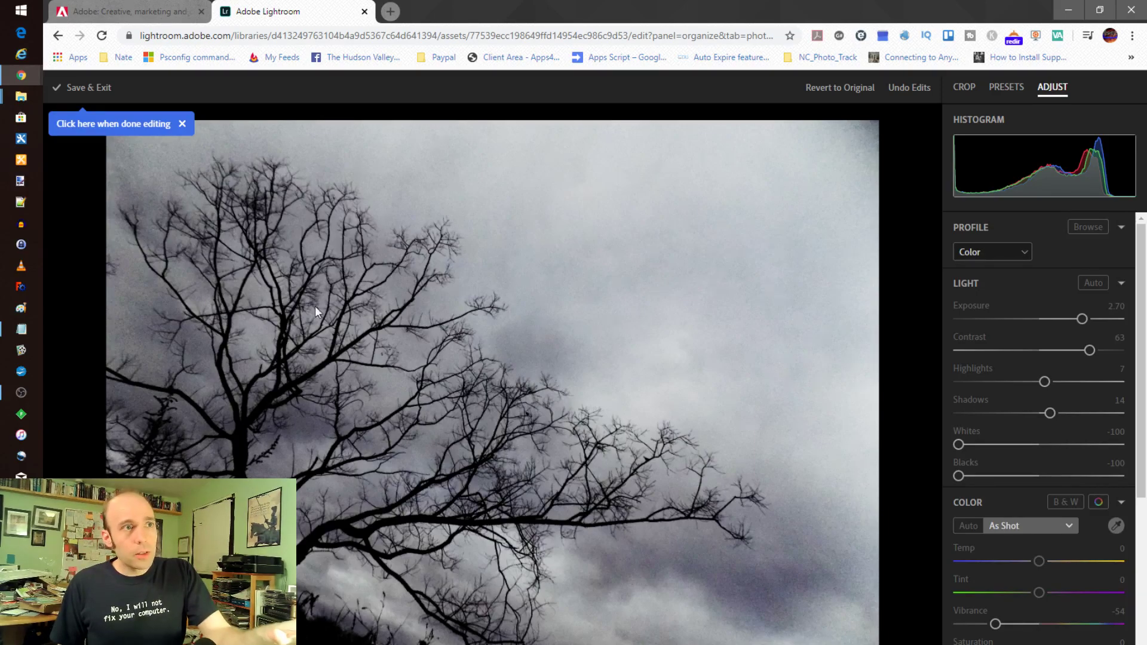
key(alt+Tab)
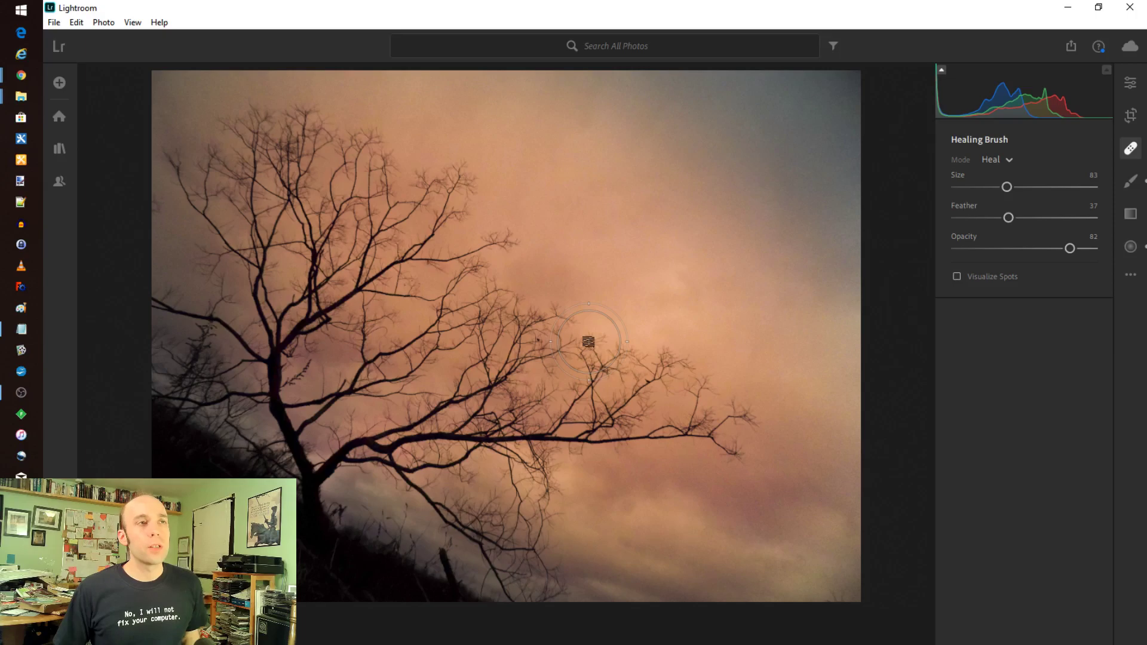
Show the tree photo's Edit panel and browse the Light and Optics sections, all at 0.
click(1133, 86)
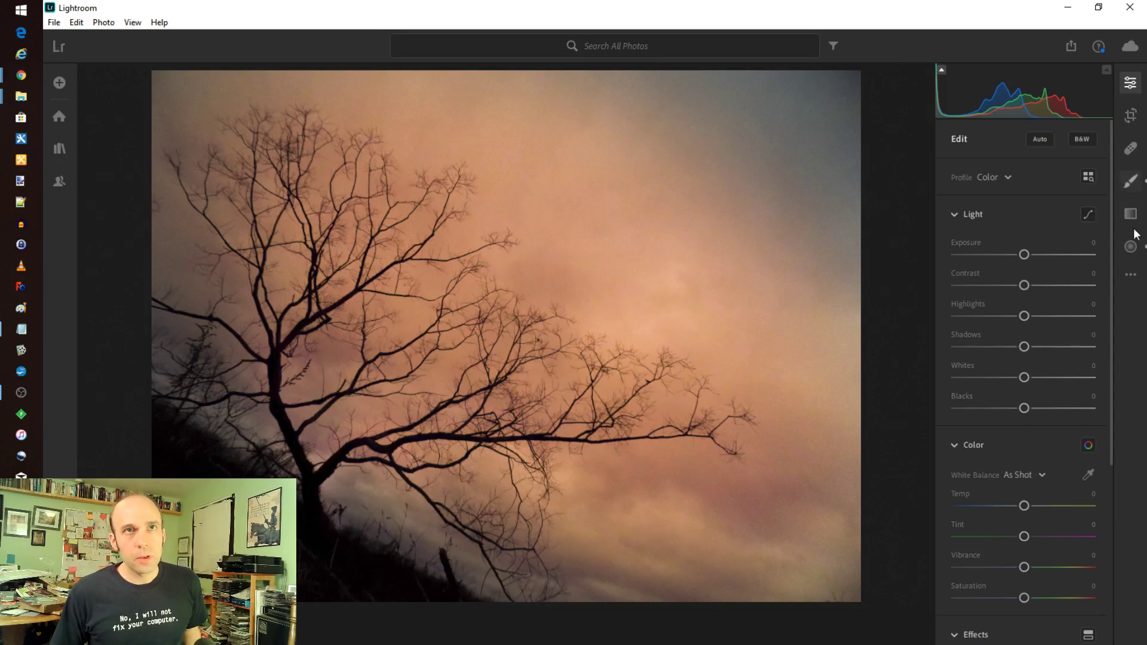
scroll(1019, 366, down, 6)
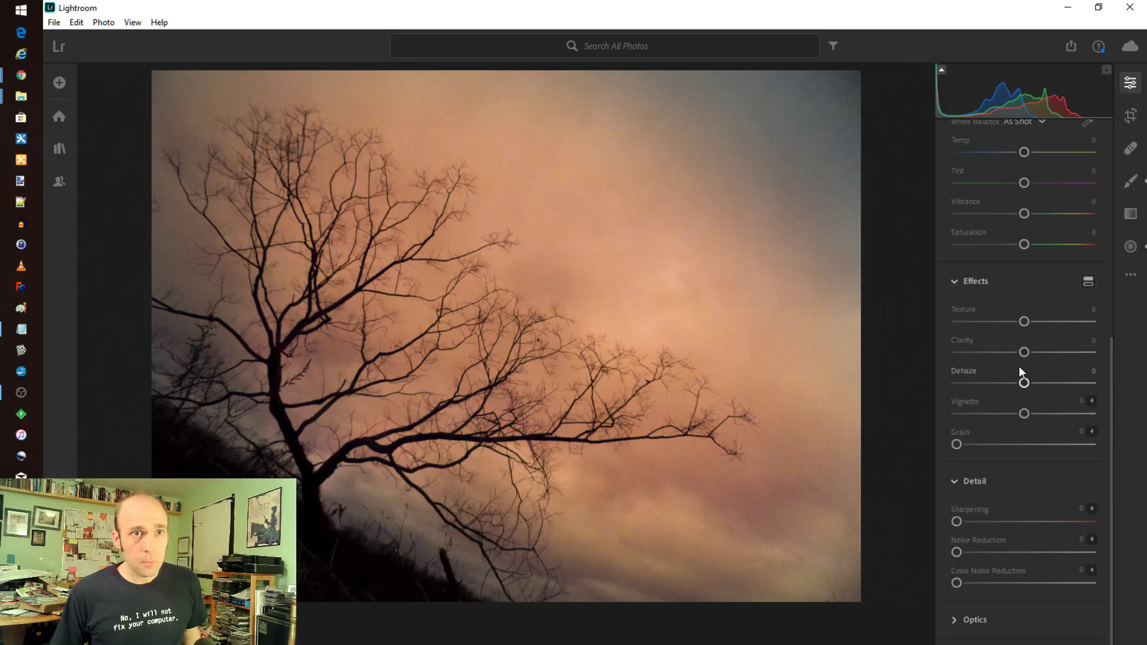
scroll(977, 365, up, 6)
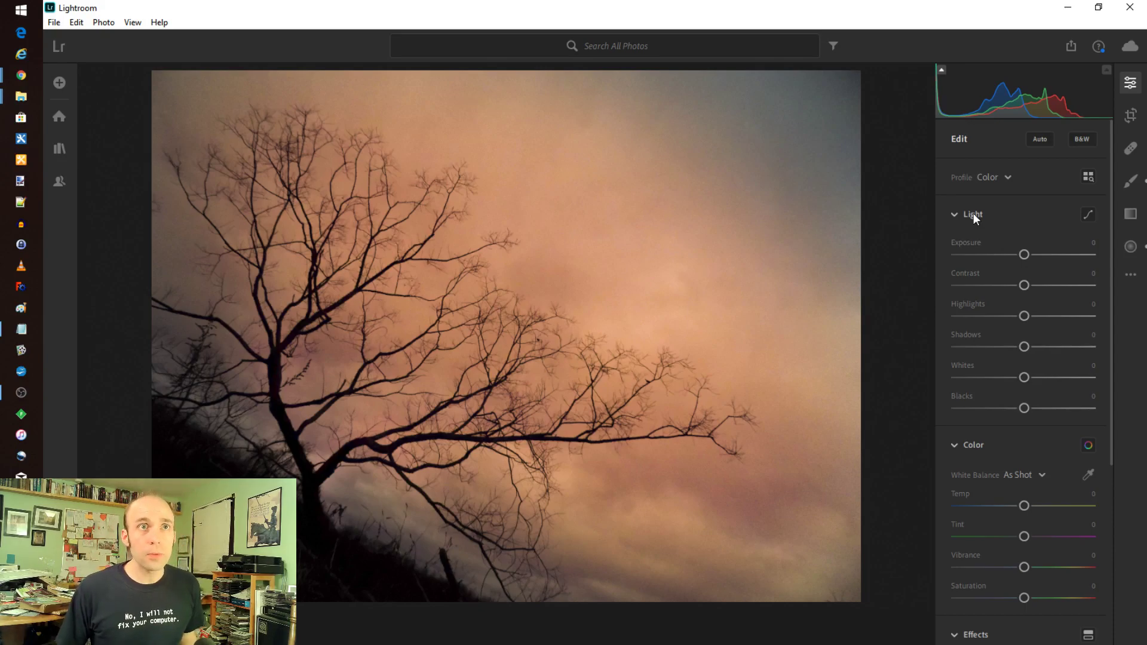
click(956, 217)
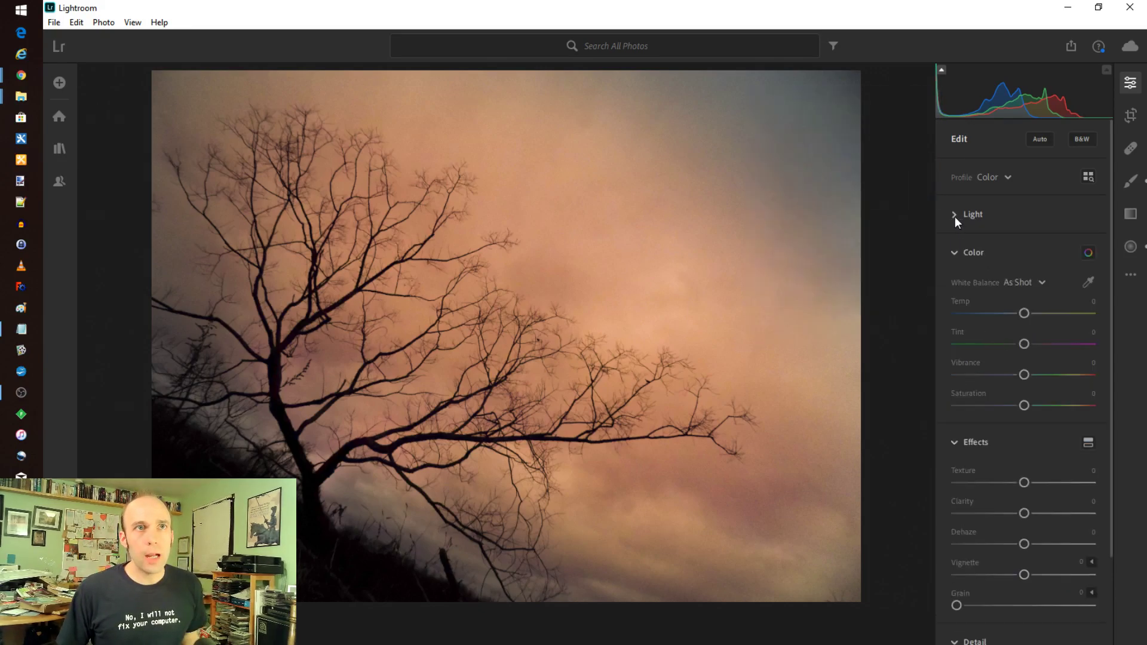
click(957, 217)
scroll(1051, 453, down, 6)
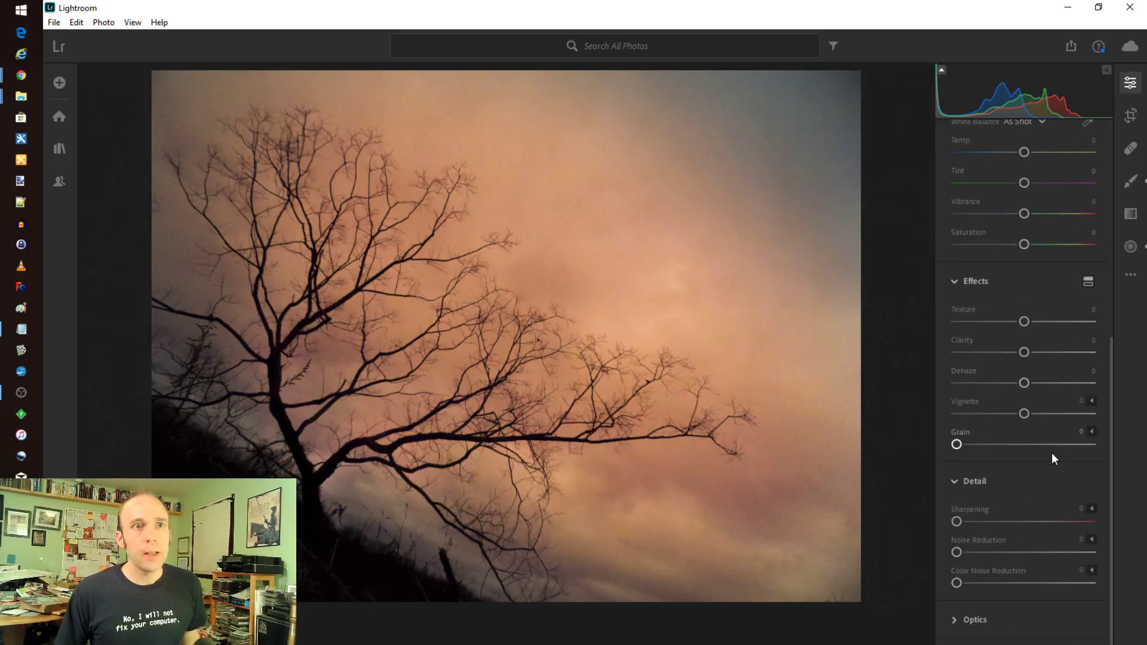
click(955, 618)
click(955, 572)
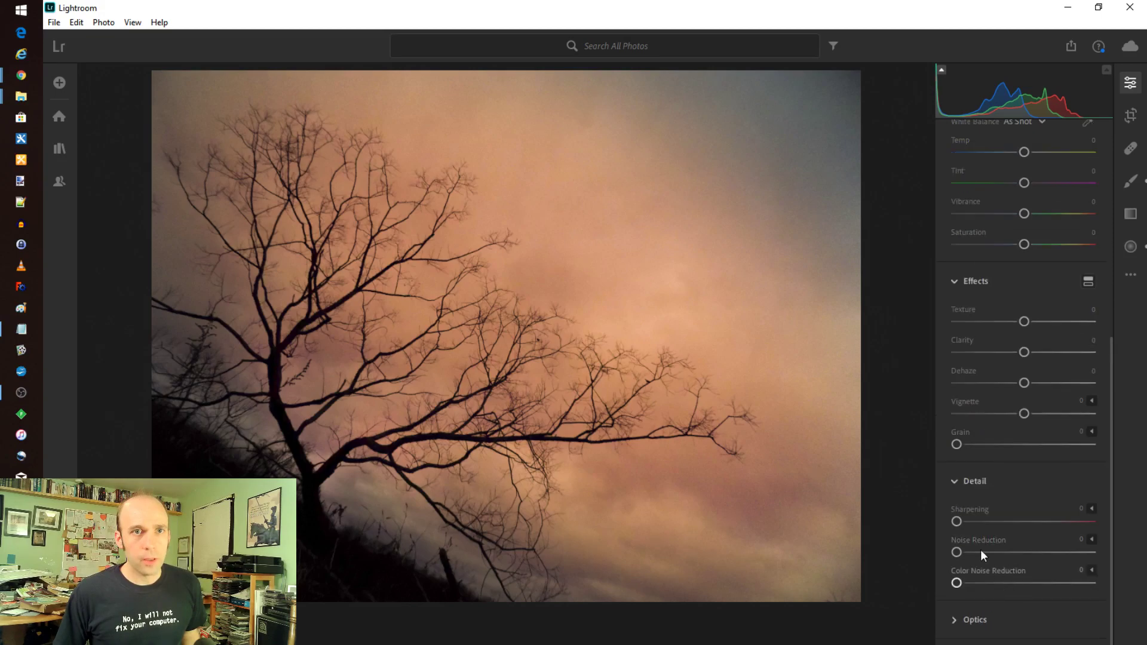
scroll(1039, 412, up, 6)
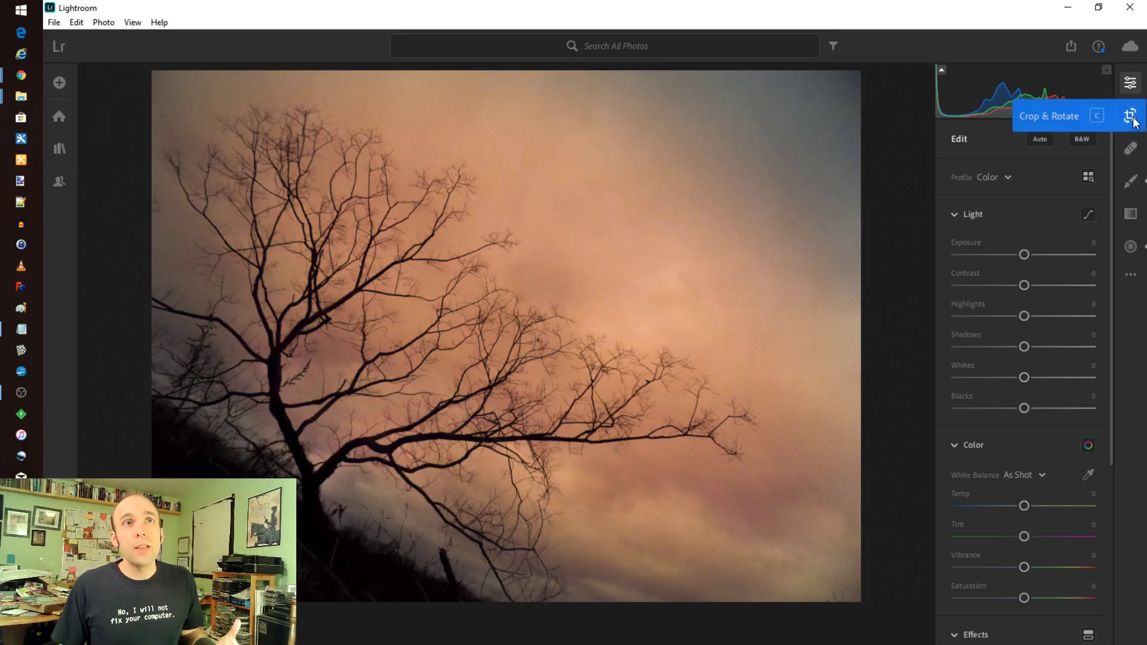
Paint a Brush adjustment across the sky from the upper left toward the centre.
click(1134, 187)
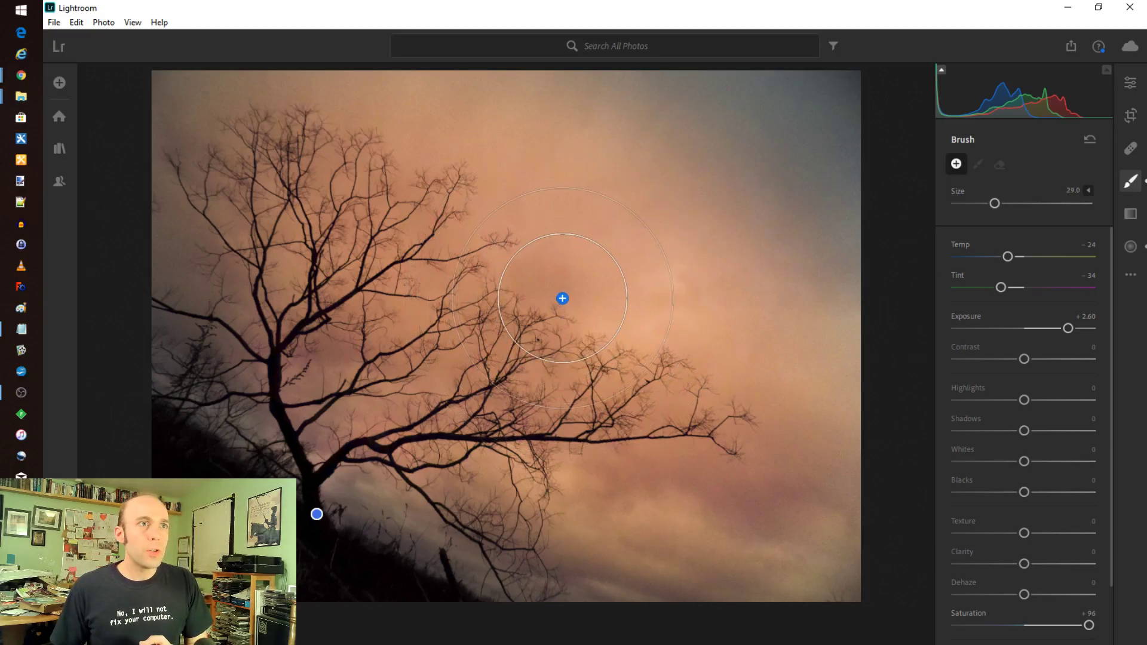
scroll(562, 298, up, 6)
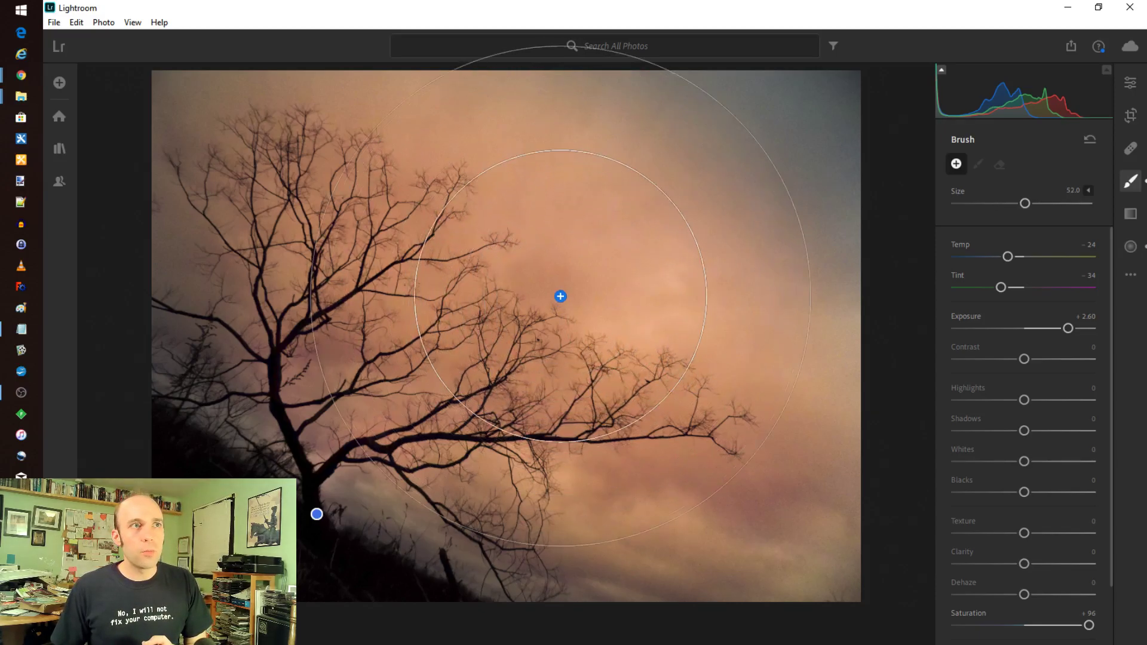
scroll(560, 296, down, 7)
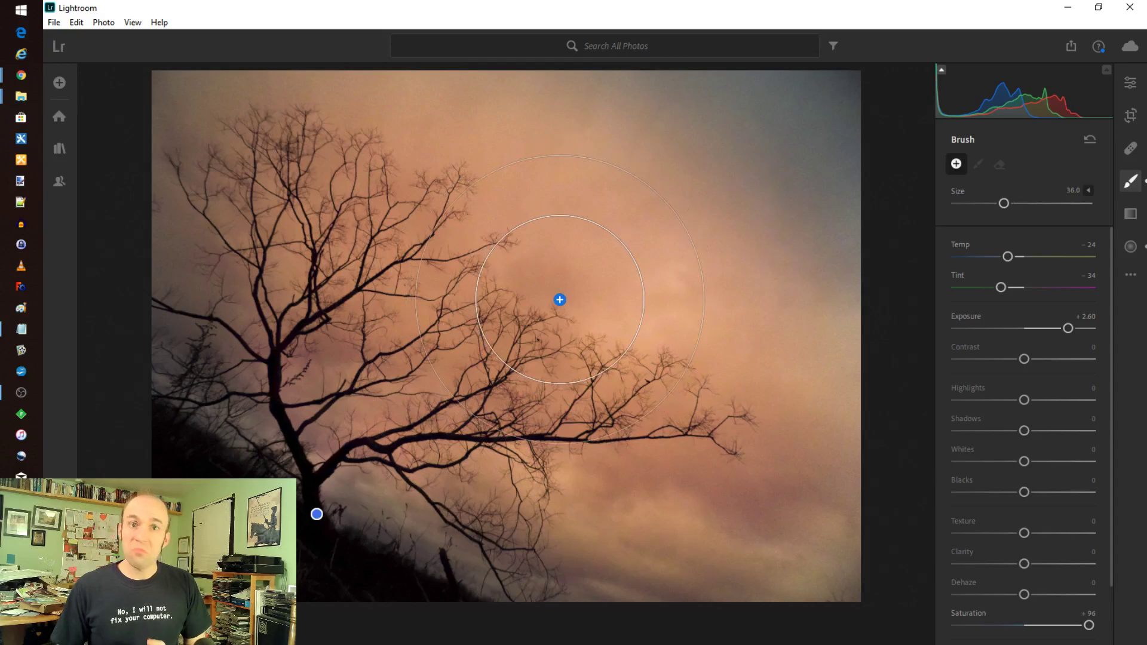
scroll(560, 300, down, 3)
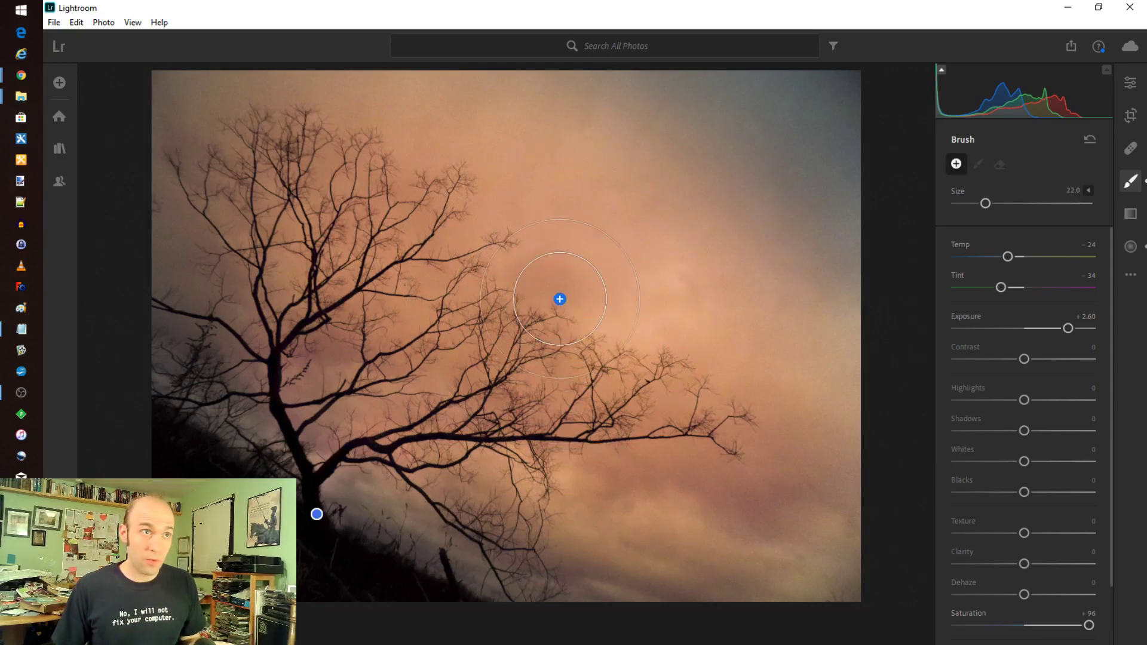
scroll(559, 299, up, 7)
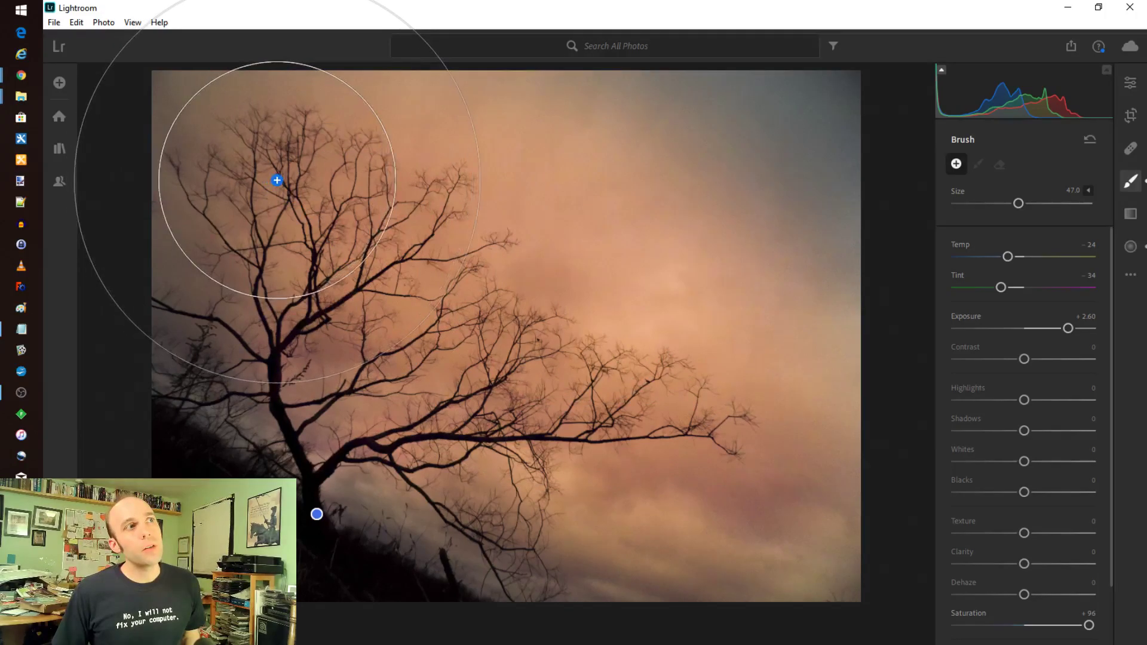
mouse_move(277, 182)
mouse_down()
mouse_move(395, 299)
mouse_move(678, 442)
mouse_up()
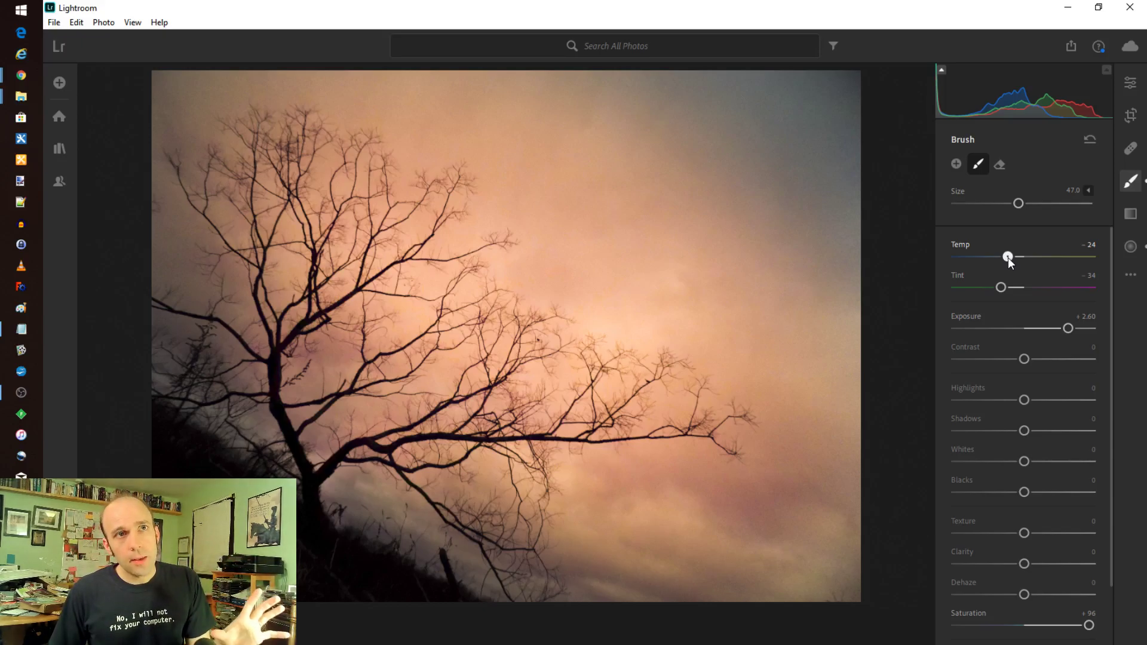
Set the brushed sky's temperature to -2 and paint a second stroke further right.
drag(1009, 257, 980, 258)
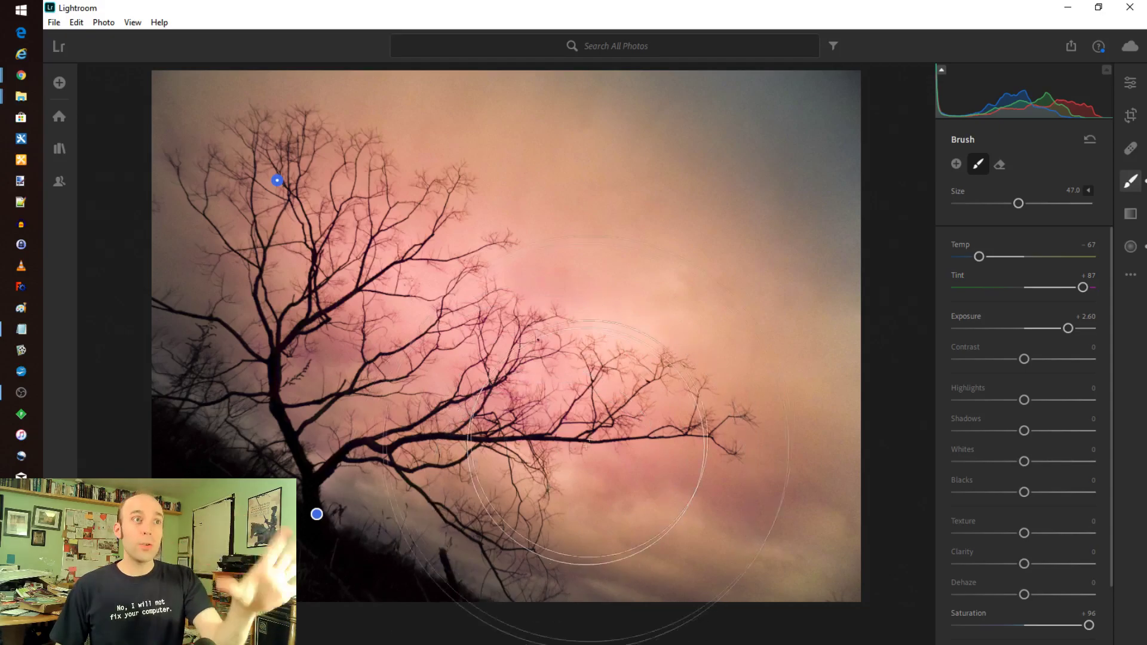
mouse_move(276, 182)
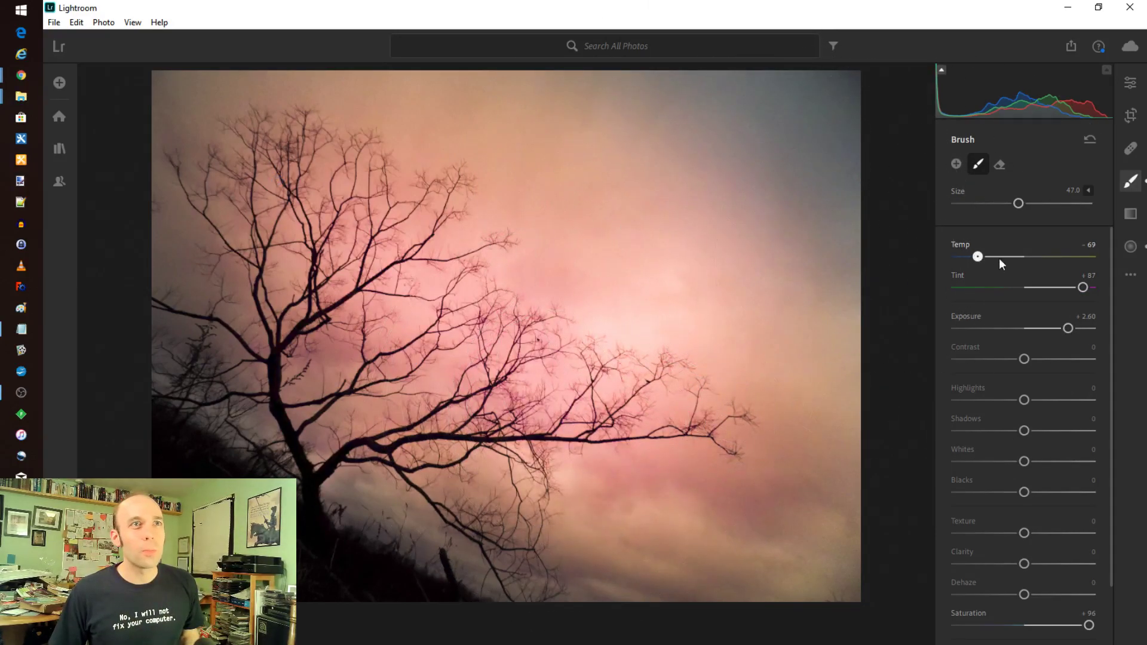
click(1022, 257)
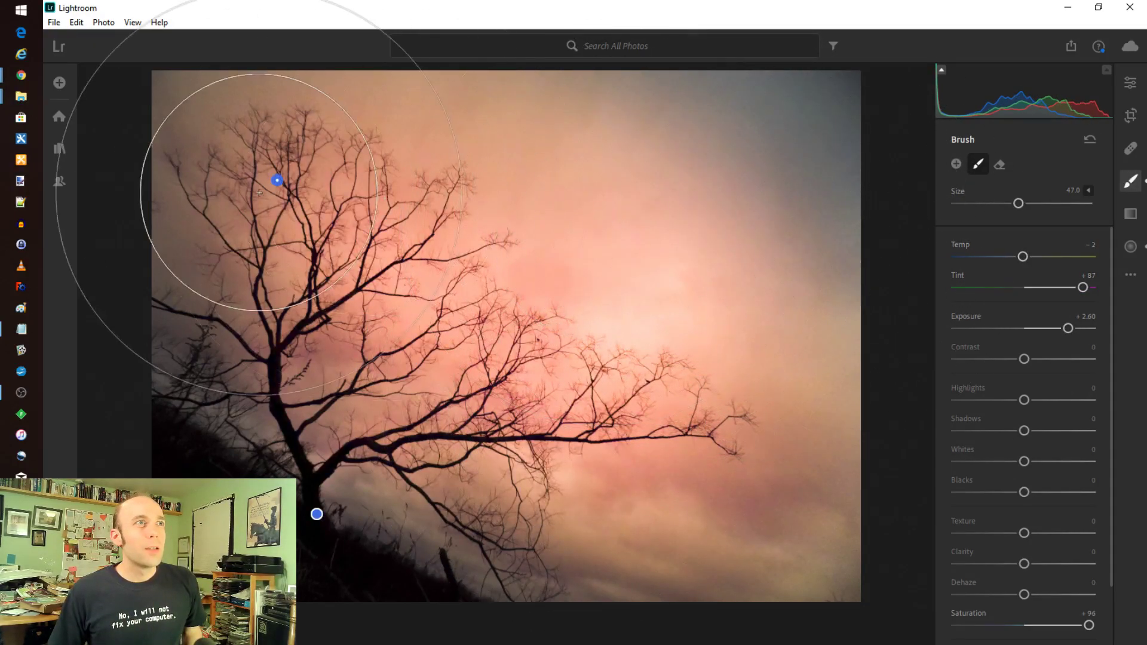
mouse_move(277, 179)
mouse_down()
mouse_move(391, 214)
mouse_move(486, 207)
mouse_move(284, 167)
mouse_up()
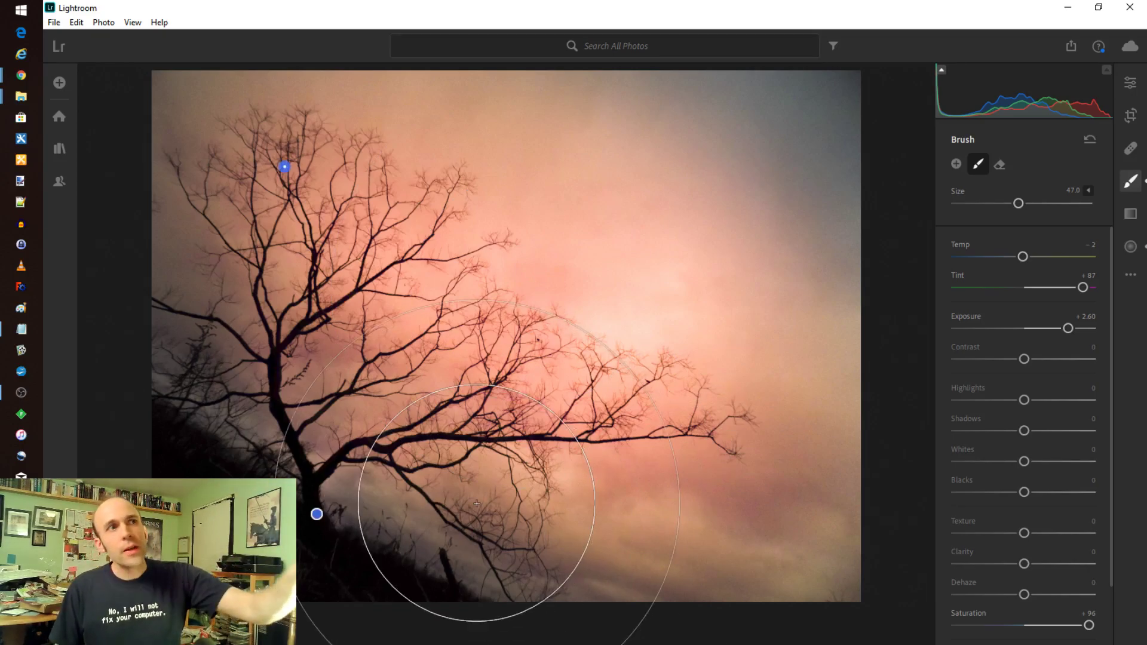
Draw a large Radial Gradient over the sky and move it toward the tree.
click(1130, 246)
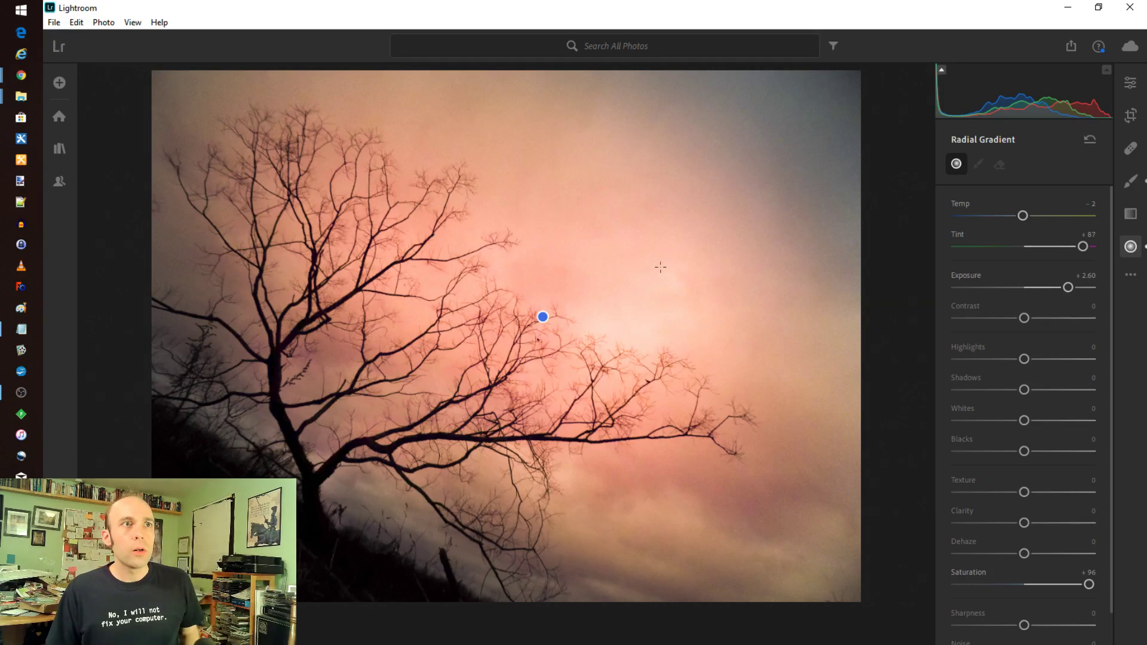
drag(635, 235, 876, 360)
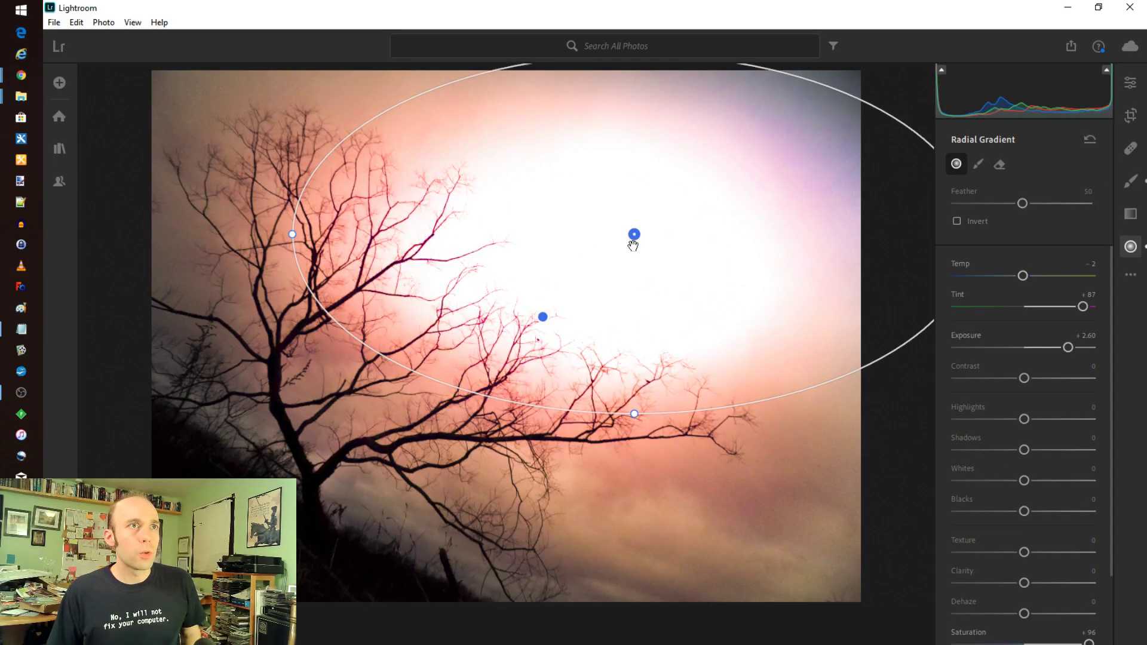
drag(635, 234, 496, 285)
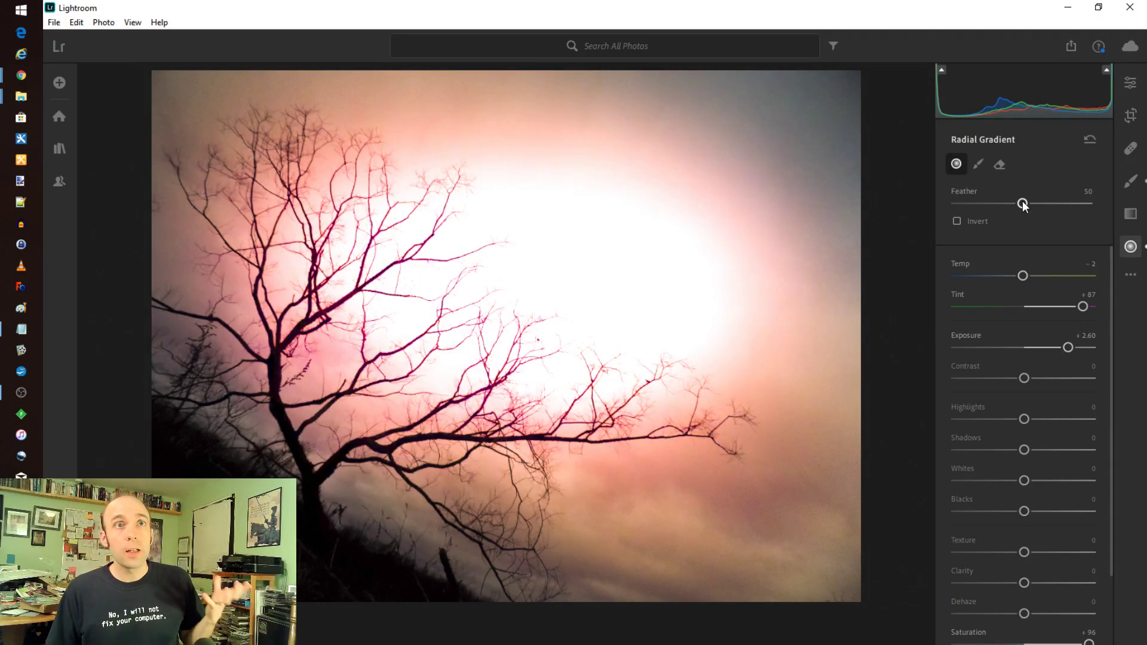
Set the gradient to Feather 95, Temp -49, Exposure +1.40, Contrast -76, and centre it over the branches.
drag(1020, 203, 1082, 205)
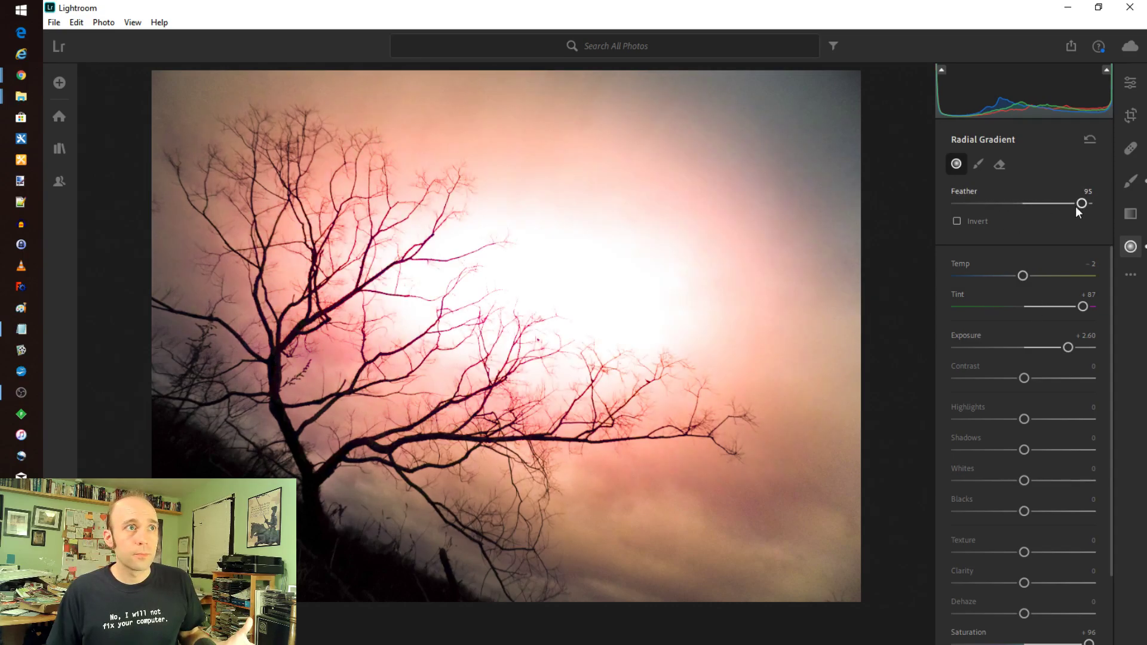
drag(1014, 277, 990, 278)
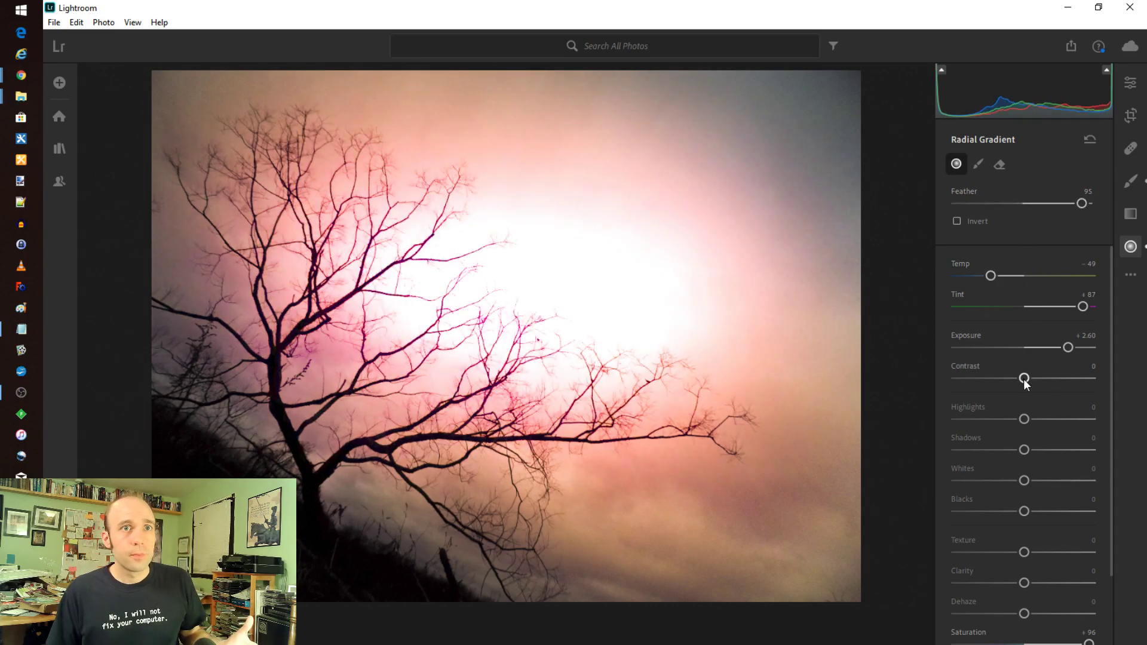
drag(1025, 380, 1049, 348)
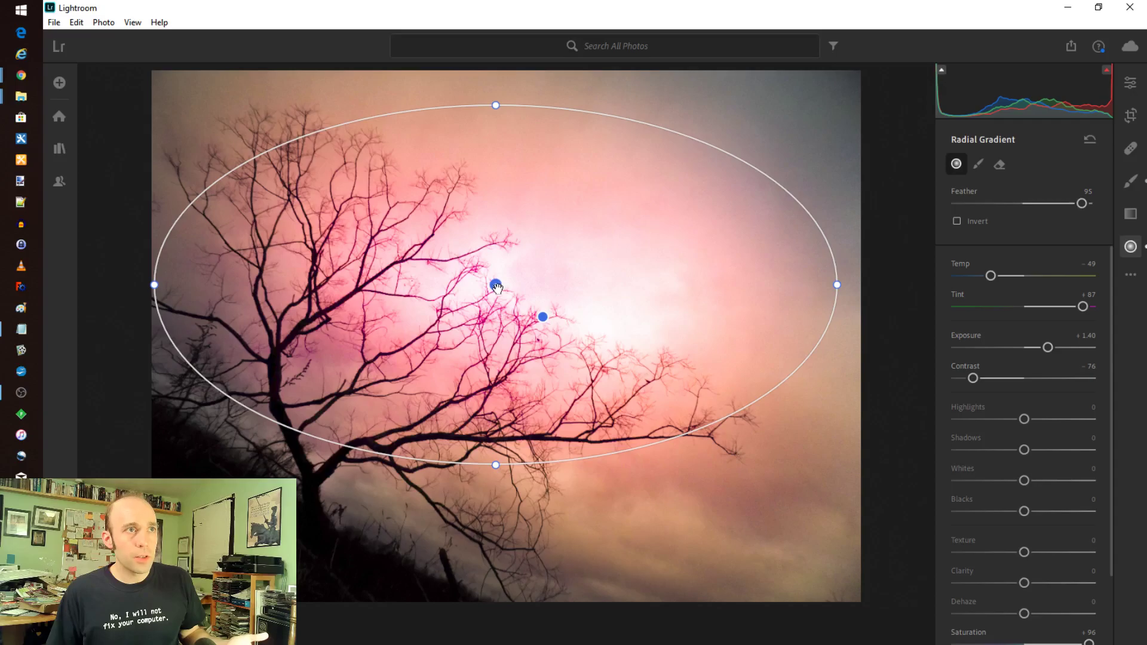
drag(496, 285, 650, 406)
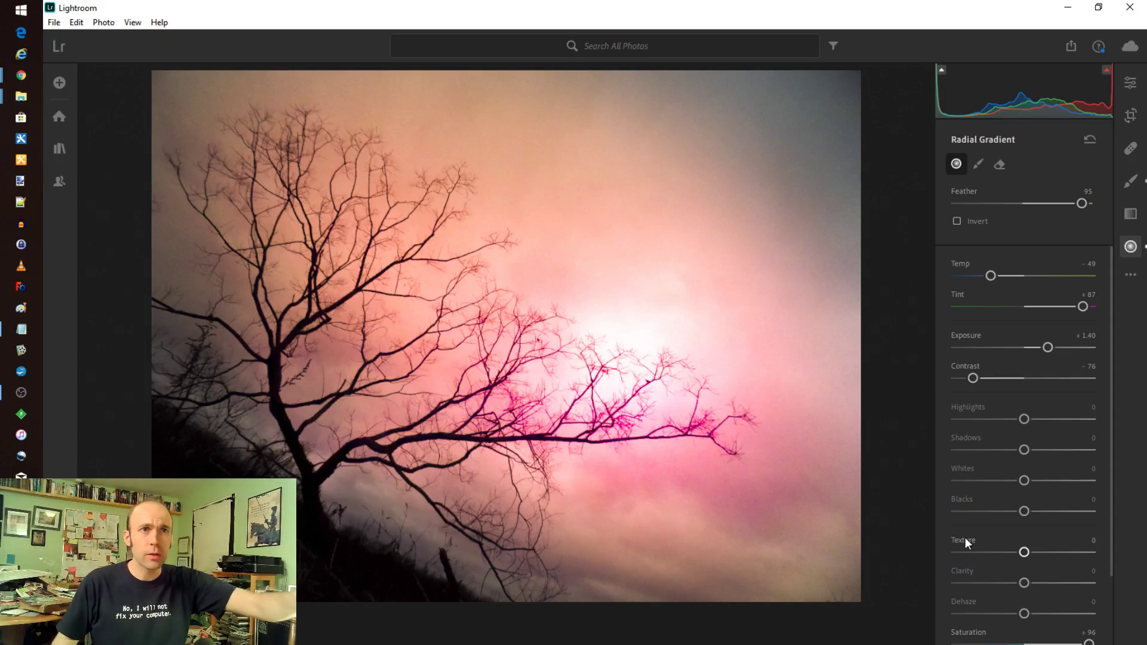
mouse_move(889, 266)
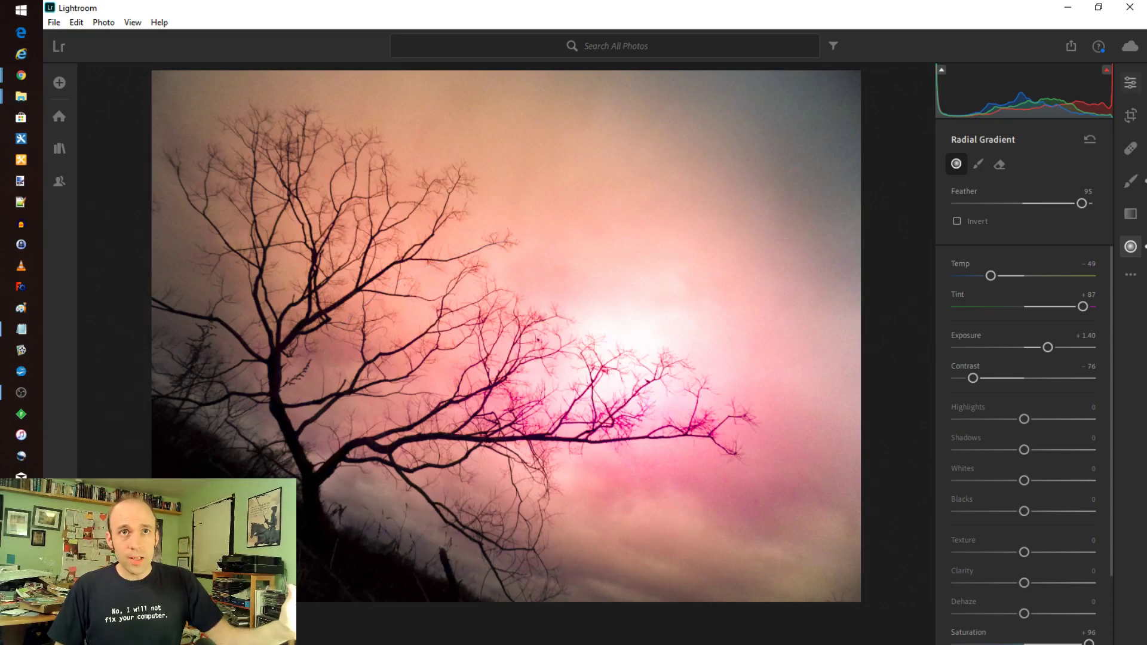
Heal a diagonal upper-right sky patch at brush Size 90, moving the source to cleaner sky.
click(1130, 151)
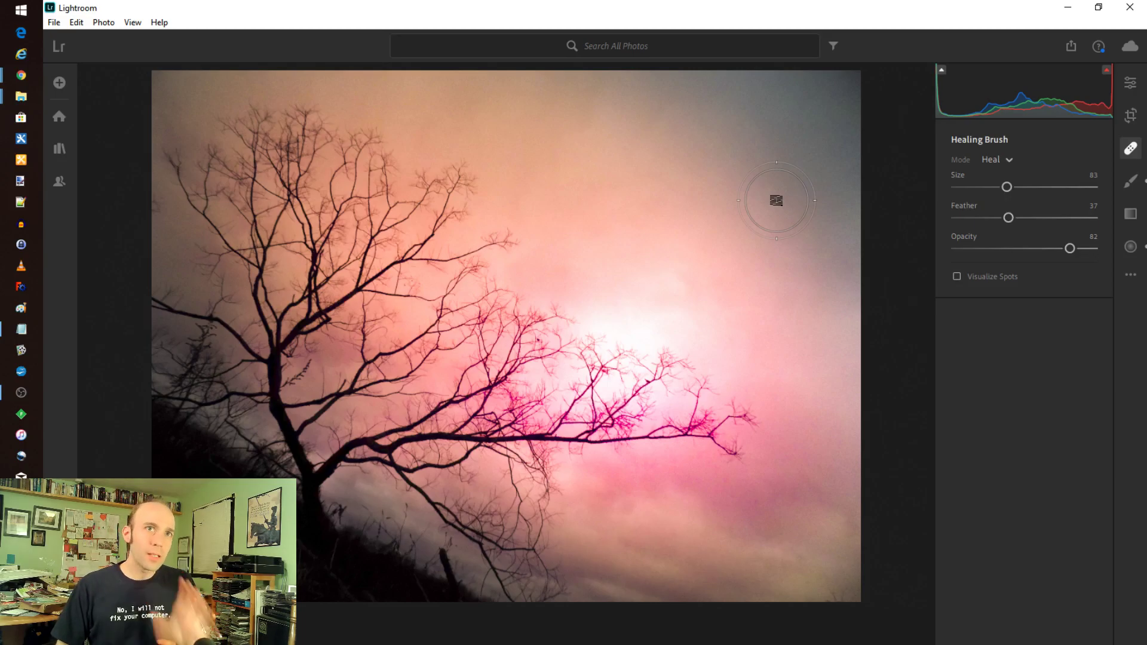
key(bracketright)
key(bracketright)
key(bracketright)
key(bracketright)
key(bracketright)
key(bracketright)
key(bracketright)
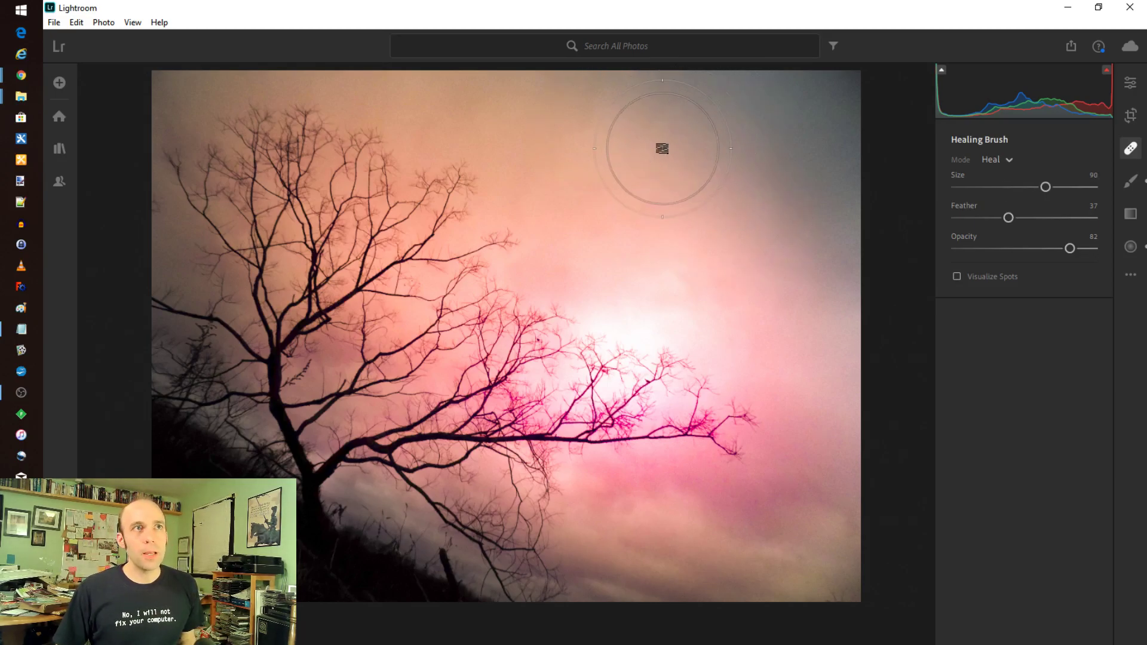
drag(662, 148, 769, 230)
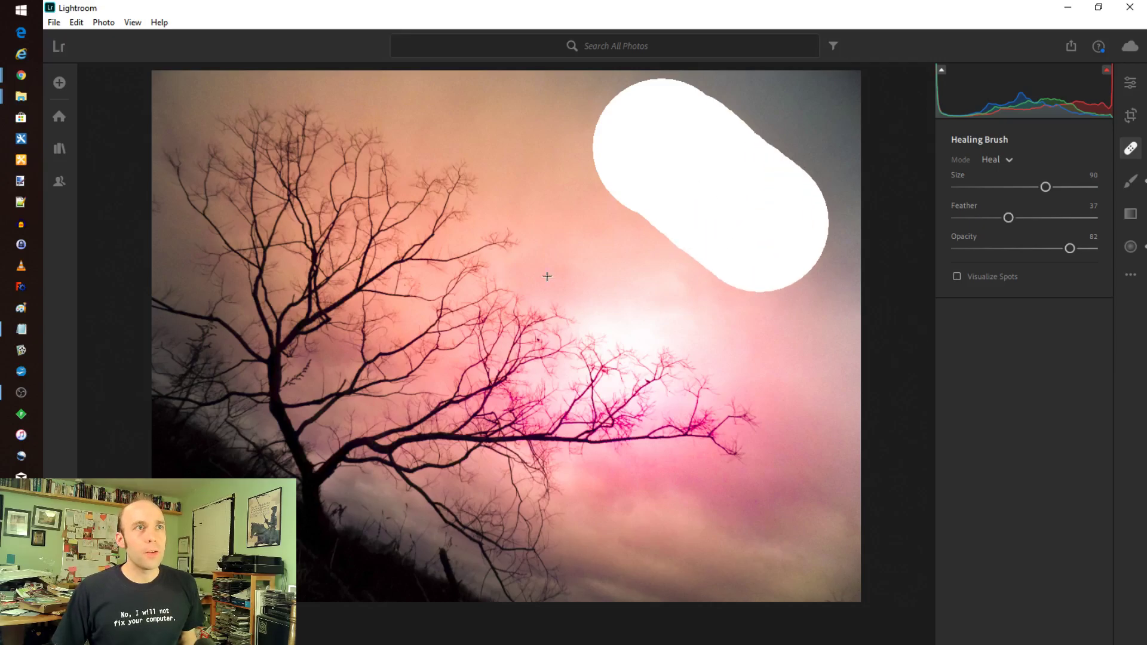
drag(499, 196, 524, 311)
mouse_move(552, 241)
mouse_down()
mouse_move(697, 139)
mouse_move(783, 261)
mouse_up()
drag(716, 192, 544, 264)
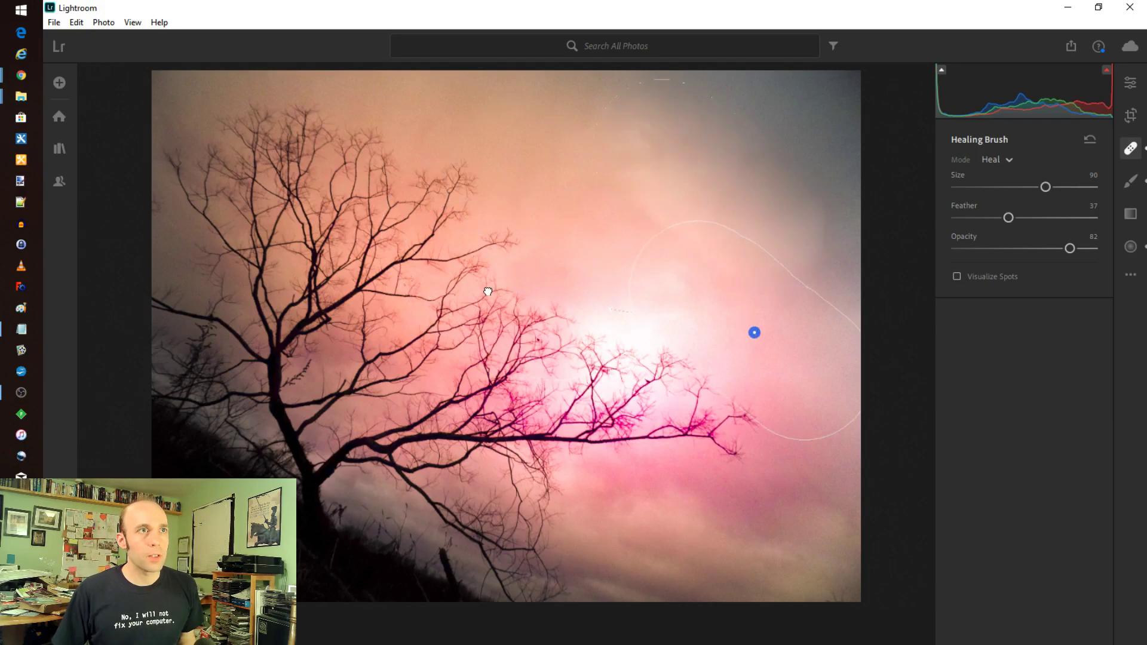
drag(754, 332, 754, 254)
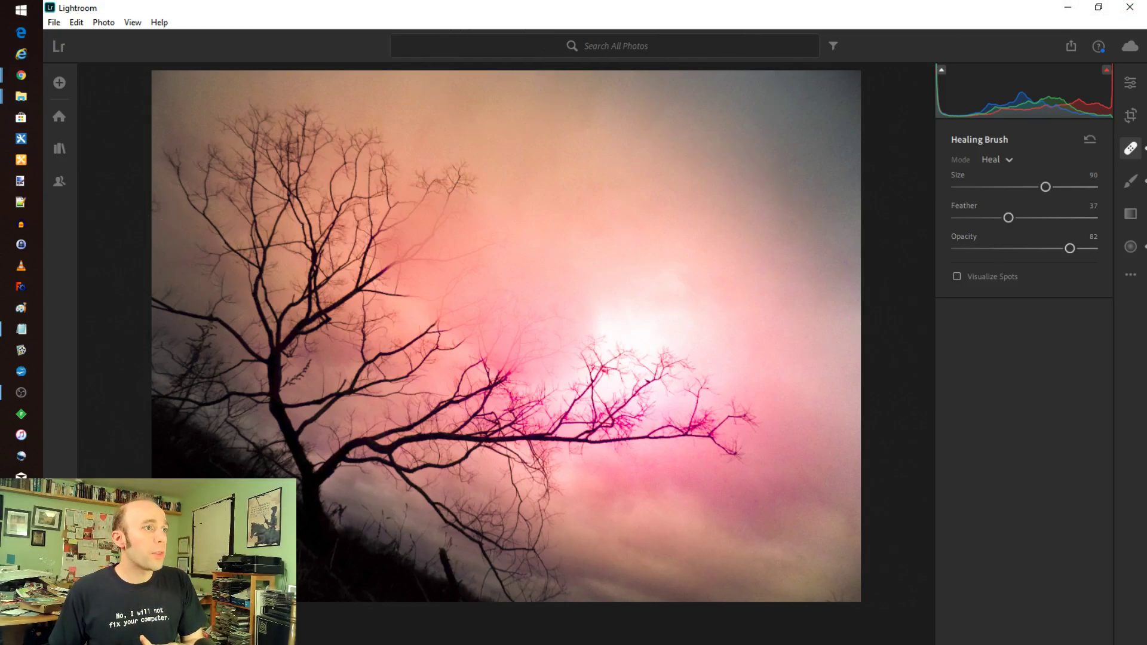
In RawTherapee, lower White Balance temperature from 7208 to 6274, then find the Exposure tab's Graduated Filter.
key(alt+Tab)
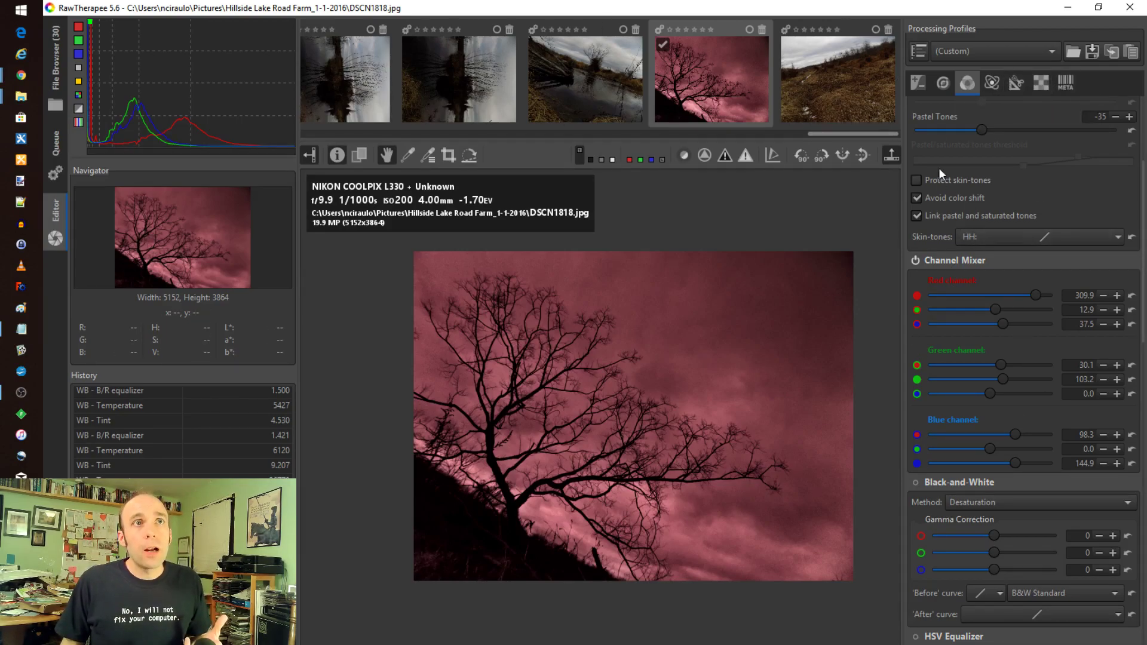
scroll(1001, 373, down, 3)
scroll(1000, 371, up, 3)
scroll(998, 352, up, 3)
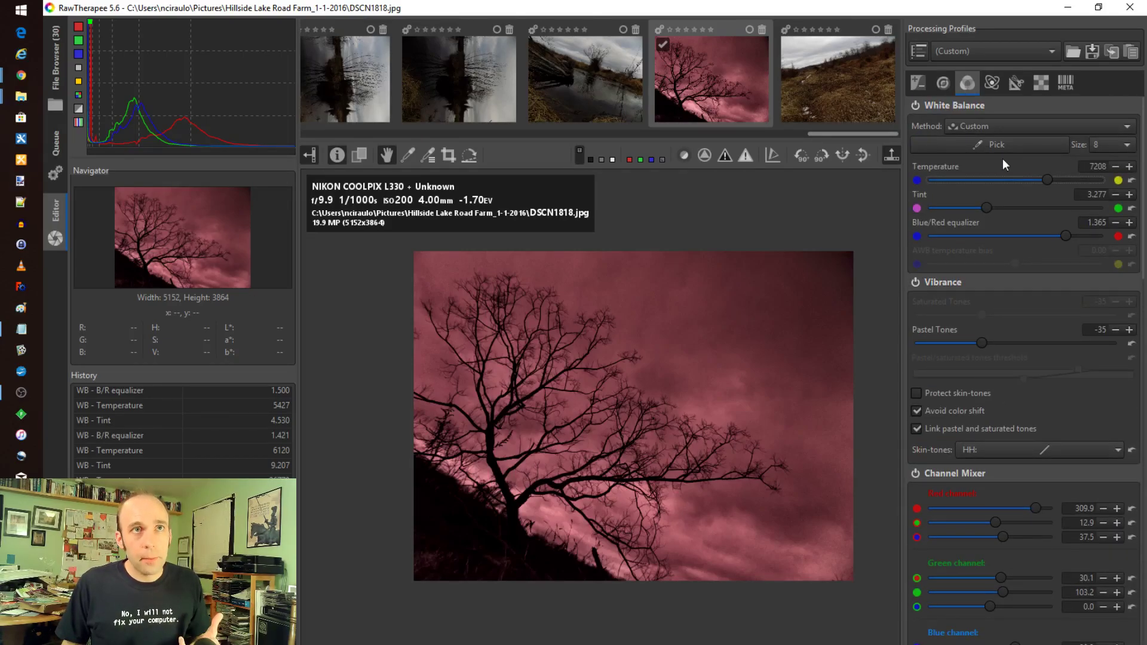
drag(1041, 178, 1044, 175)
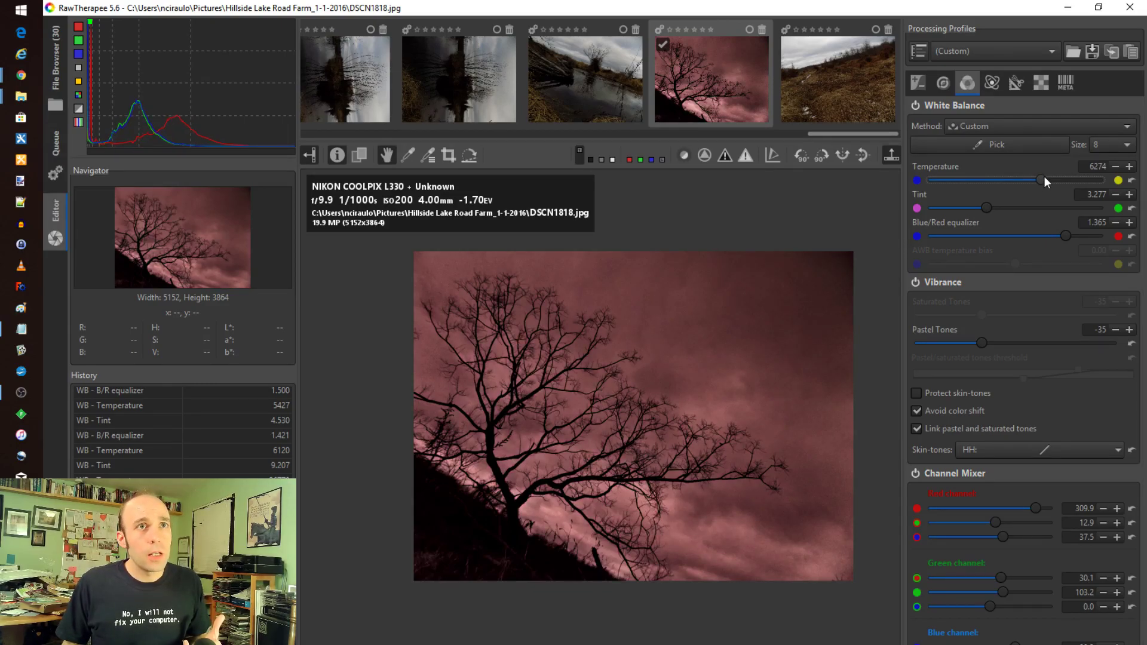
click(918, 85)
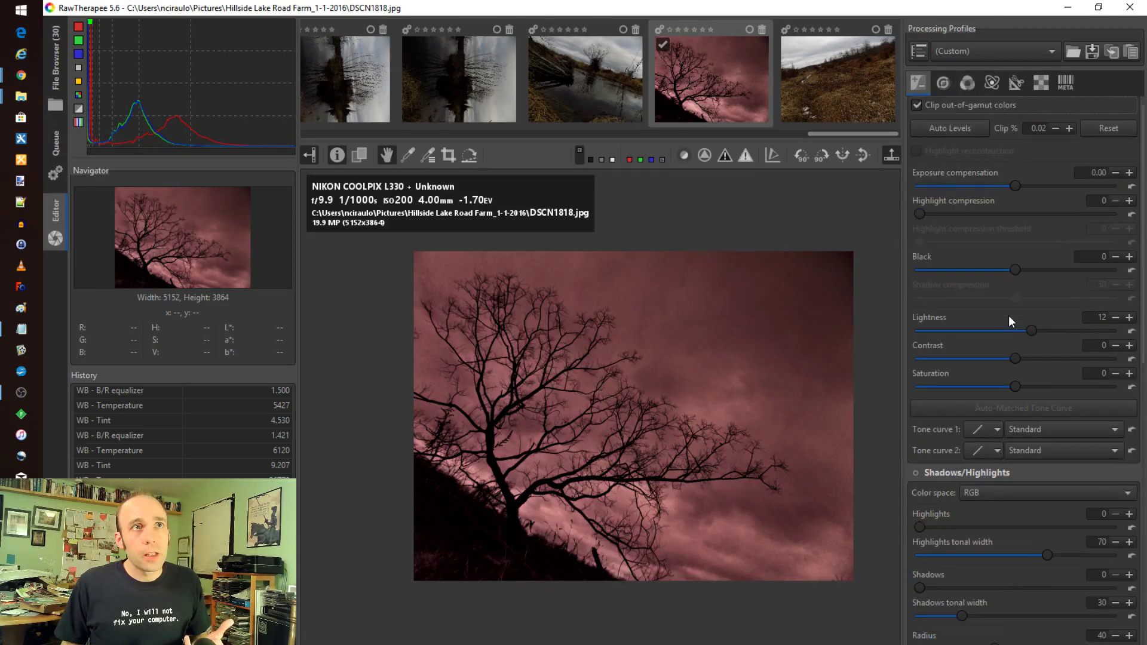
scroll(1007, 323, down, 10)
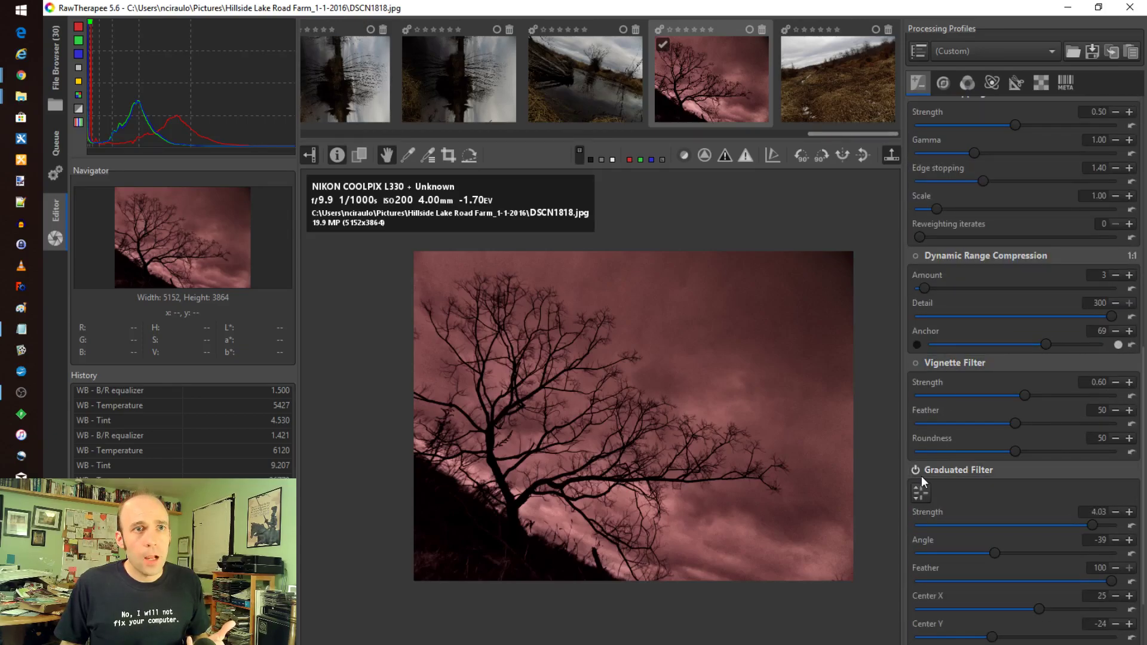
Set the graduated filter to Feather 61 and Angle -48, centred up-right of the tree.
click(919, 494)
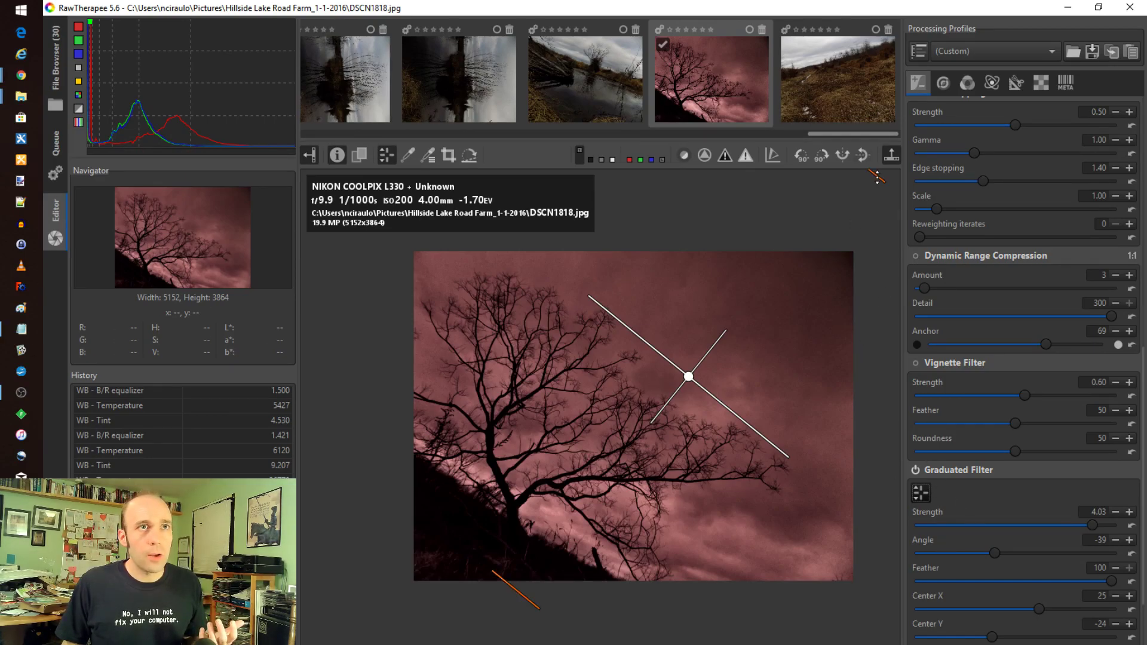
drag(874, 174, 783, 263)
mouse_move(687, 376)
mouse_down()
mouse_move(620, 423)
mouse_move(655, 385)
mouse_move(681, 380)
mouse_up()
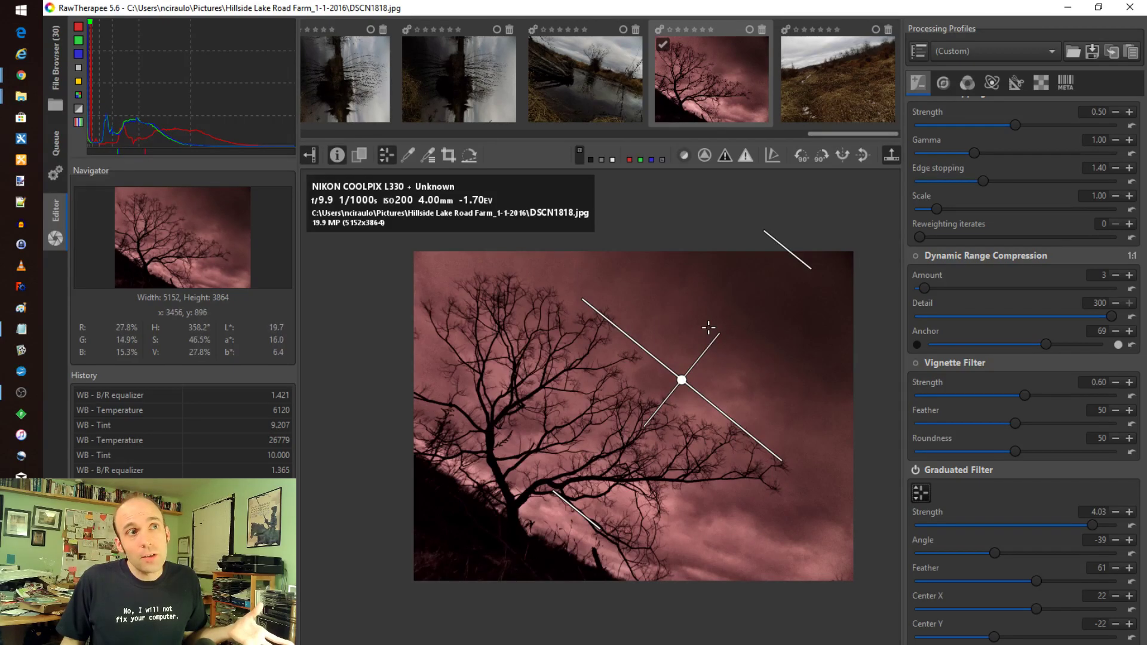
drag(782, 461, 718, 421)
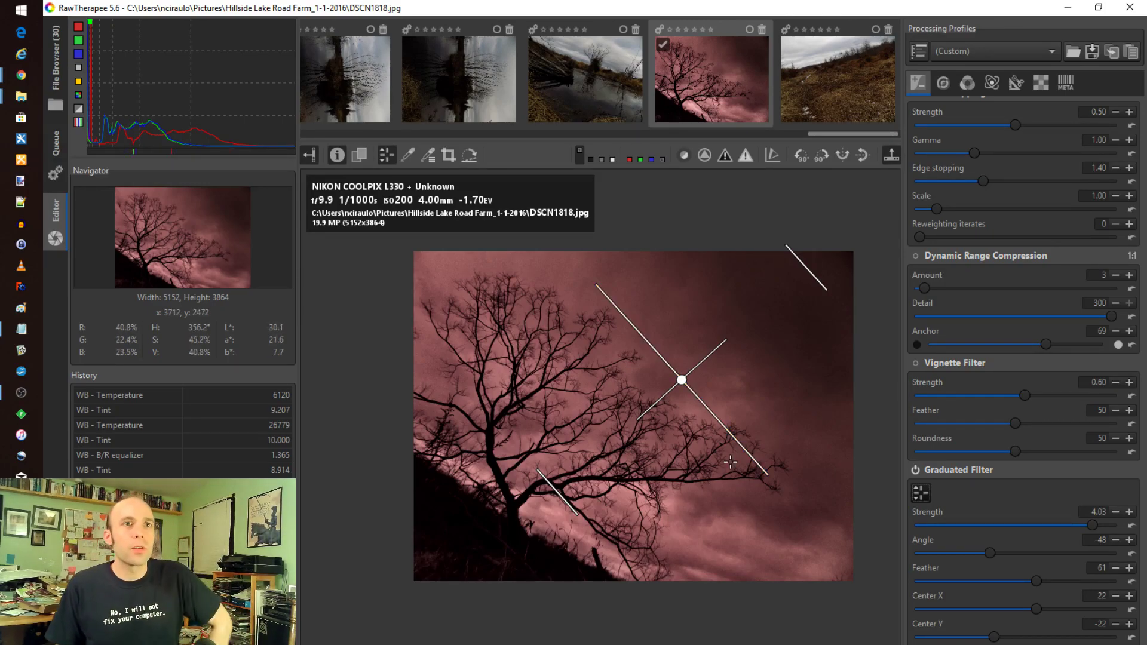
scroll(1031, 557, down, 5)
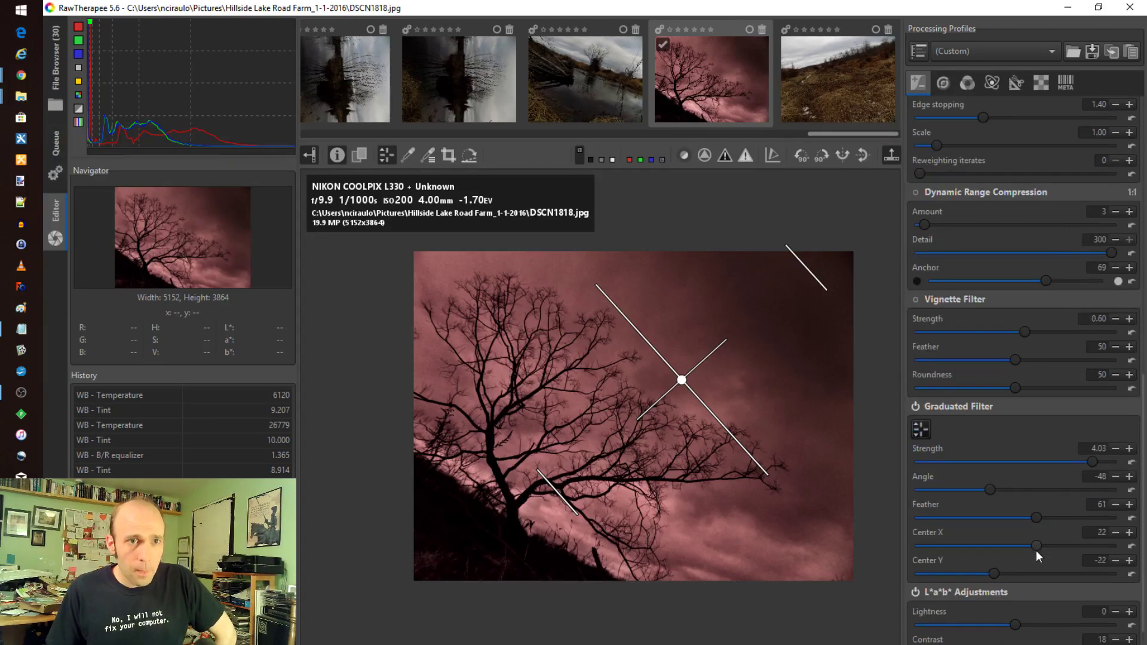
scroll(988, 529, up, 15)
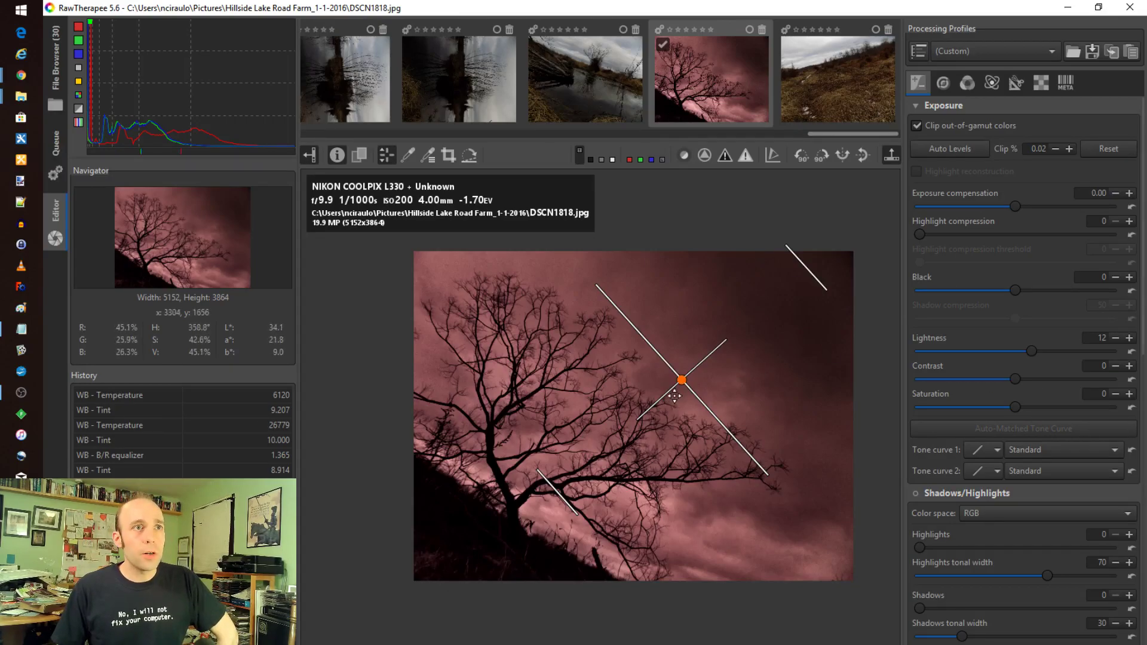
drag(682, 380, 706, 372)
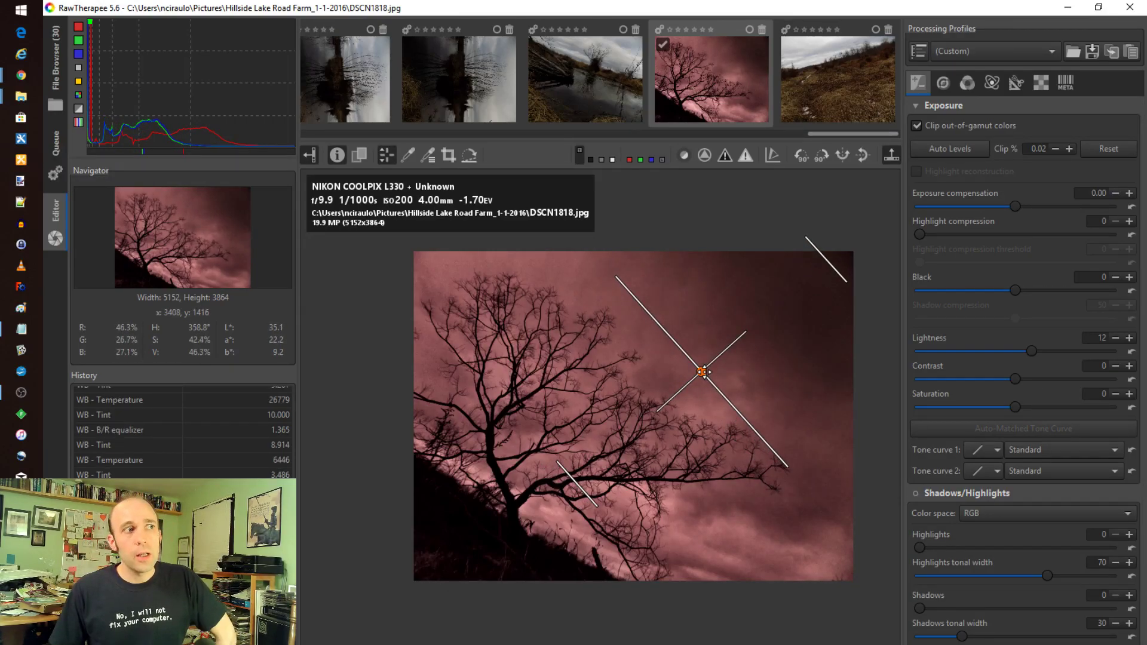